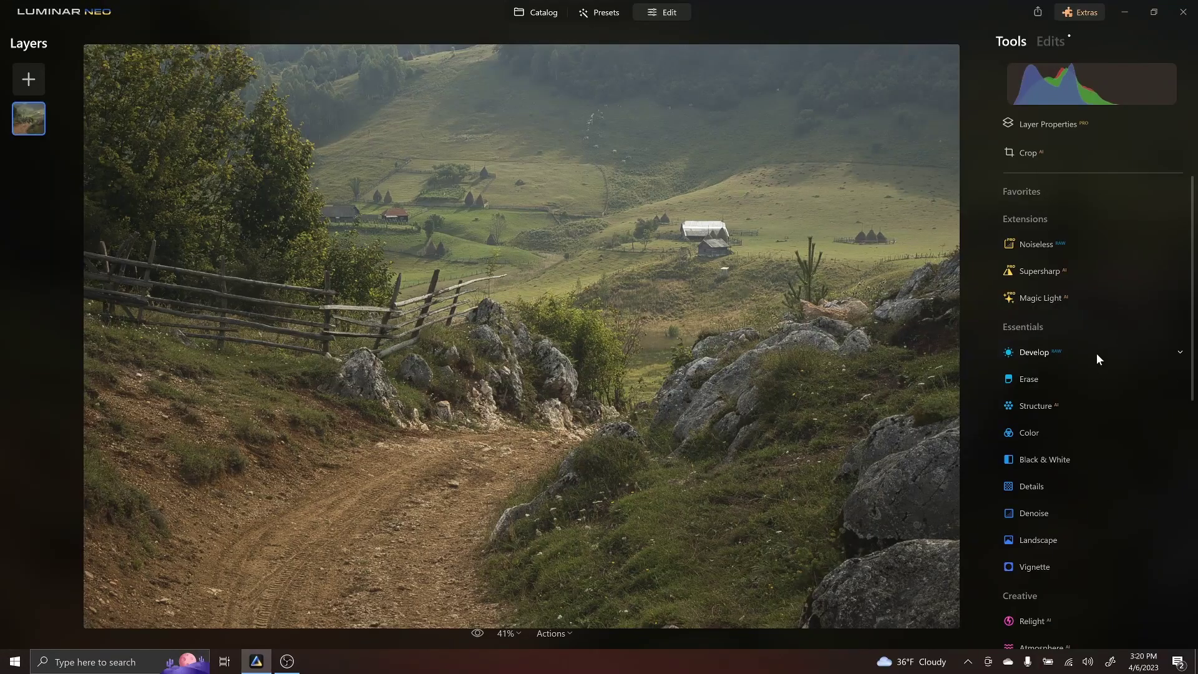
Add an inverted radial gradient mask to the Structure effect
left_click(1059, 354)
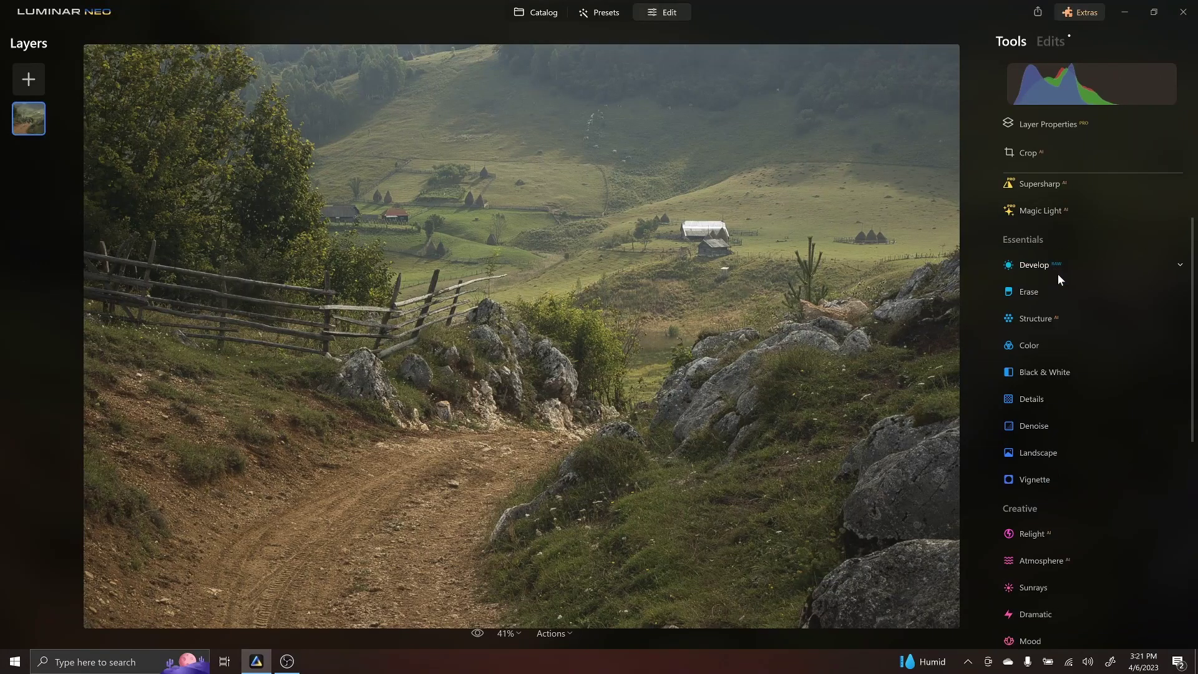
left_click(1057, 318)
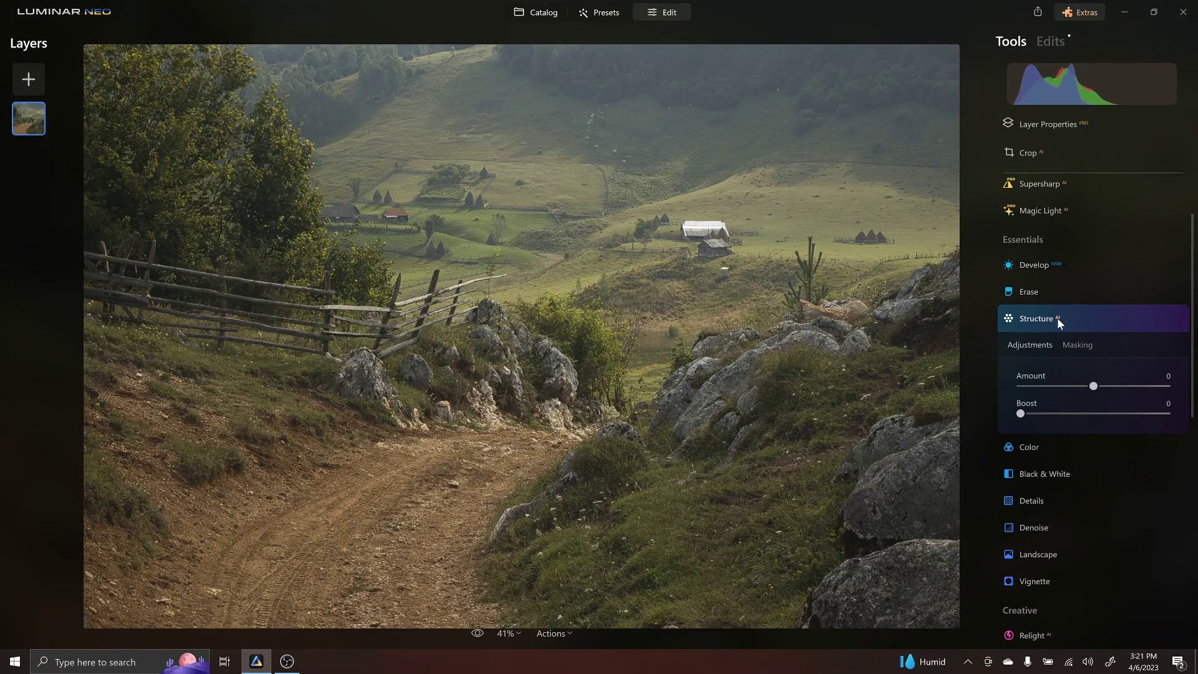
left_click(1075, 347)
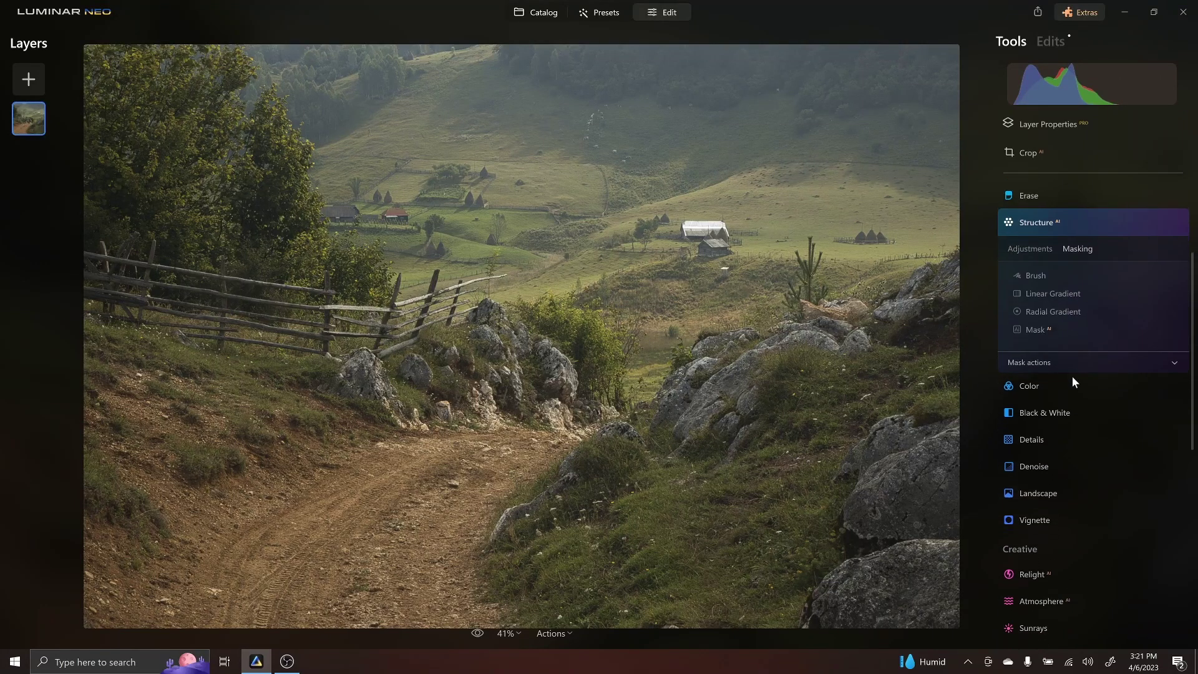
left_click(1050, 306)
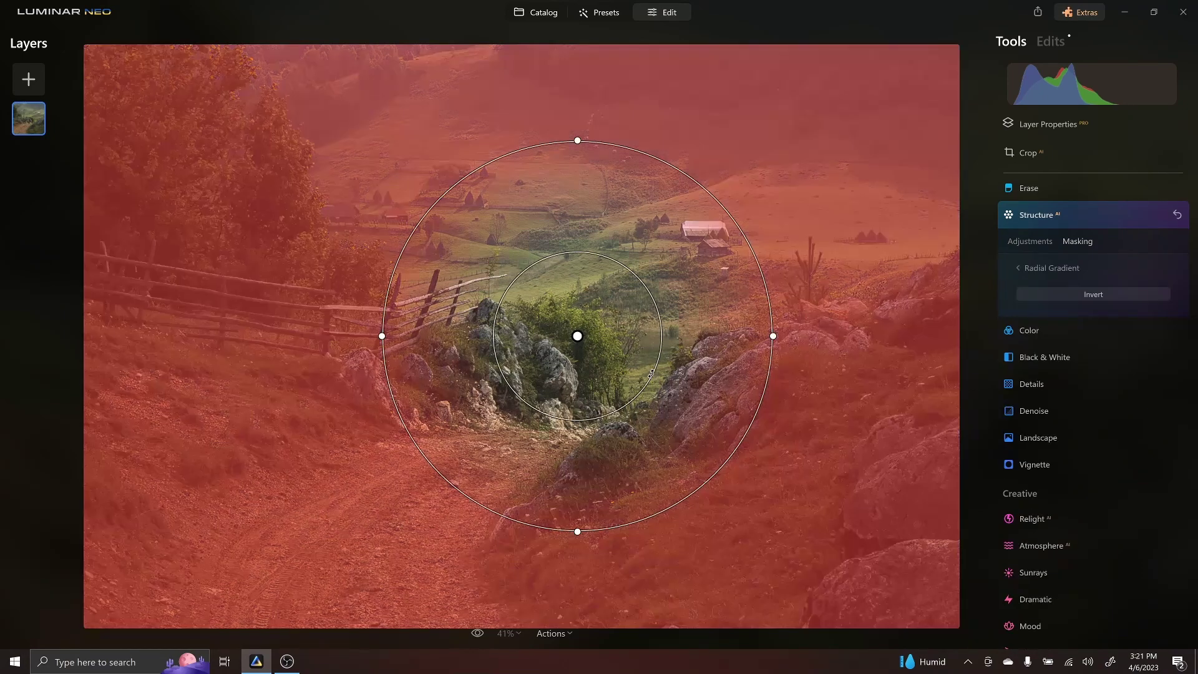
left_click(1087, 297)
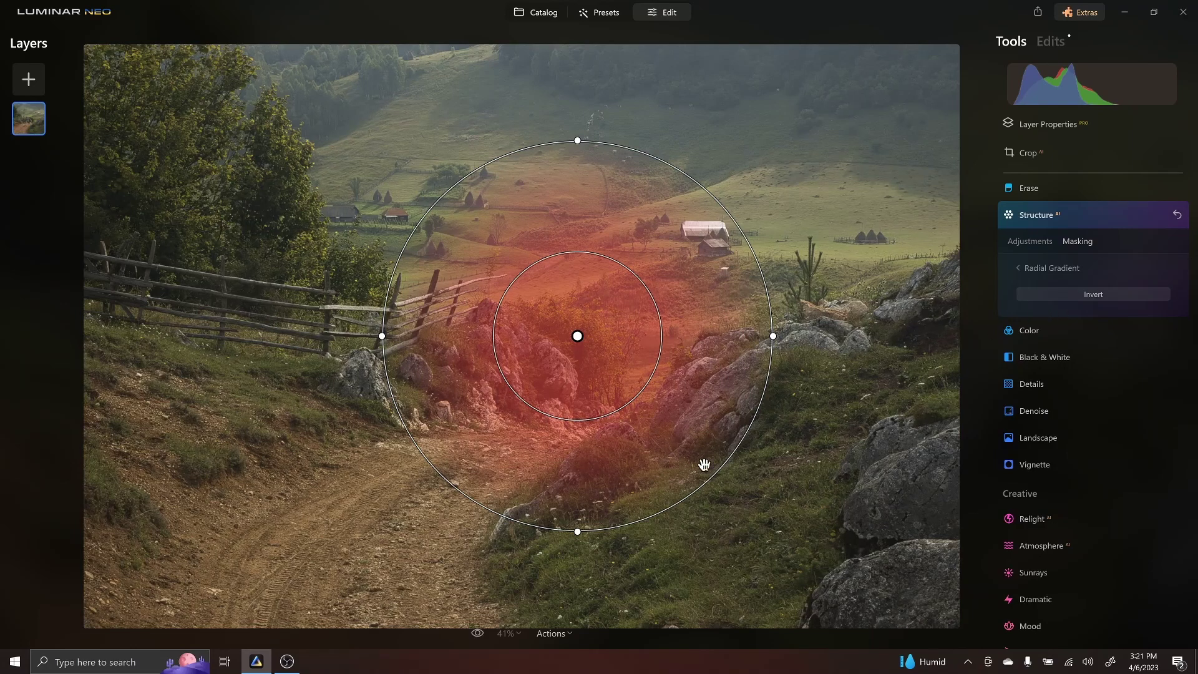
Stretch the radial mask into a wide ellipse covering the rocky middle of the photo
left_click_drag(713, 472, 666, 438)
left_click_drag(719, 335, 976, 335)
left_click_drag(589, 468, 577, 537)
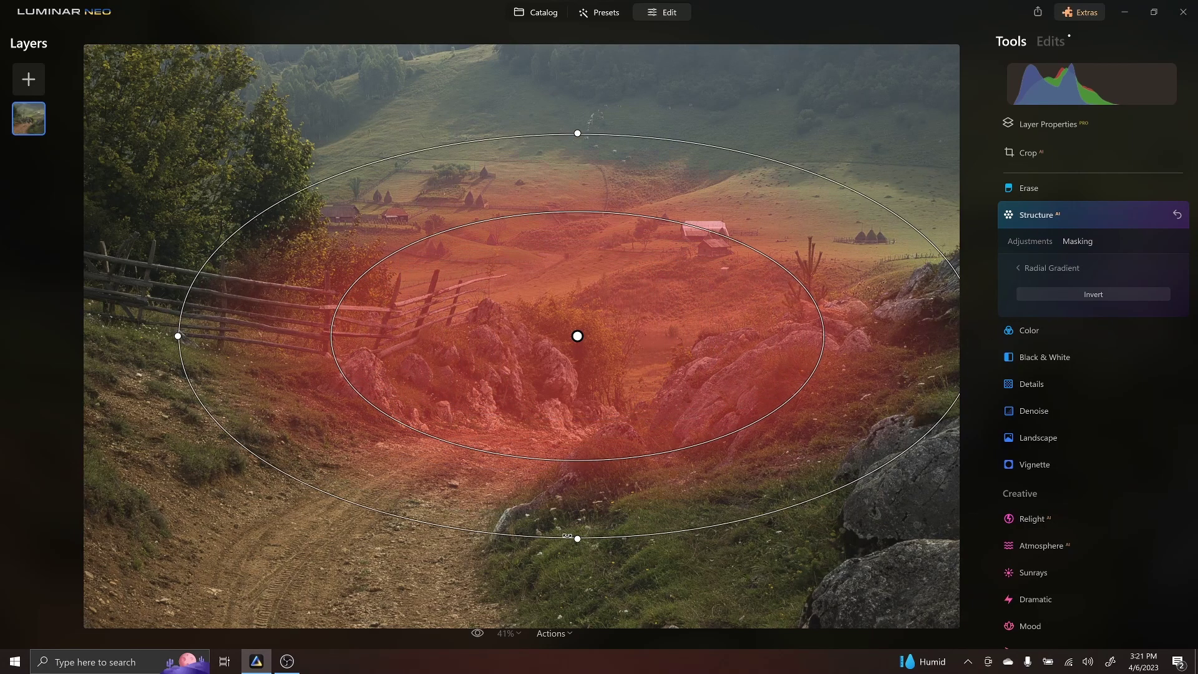
left_click(1036, 242)
Raise Structure's Amount inside the elliptical mask, then recheck the radial mask
left_click_drag(1097, 282, 1121, 279)
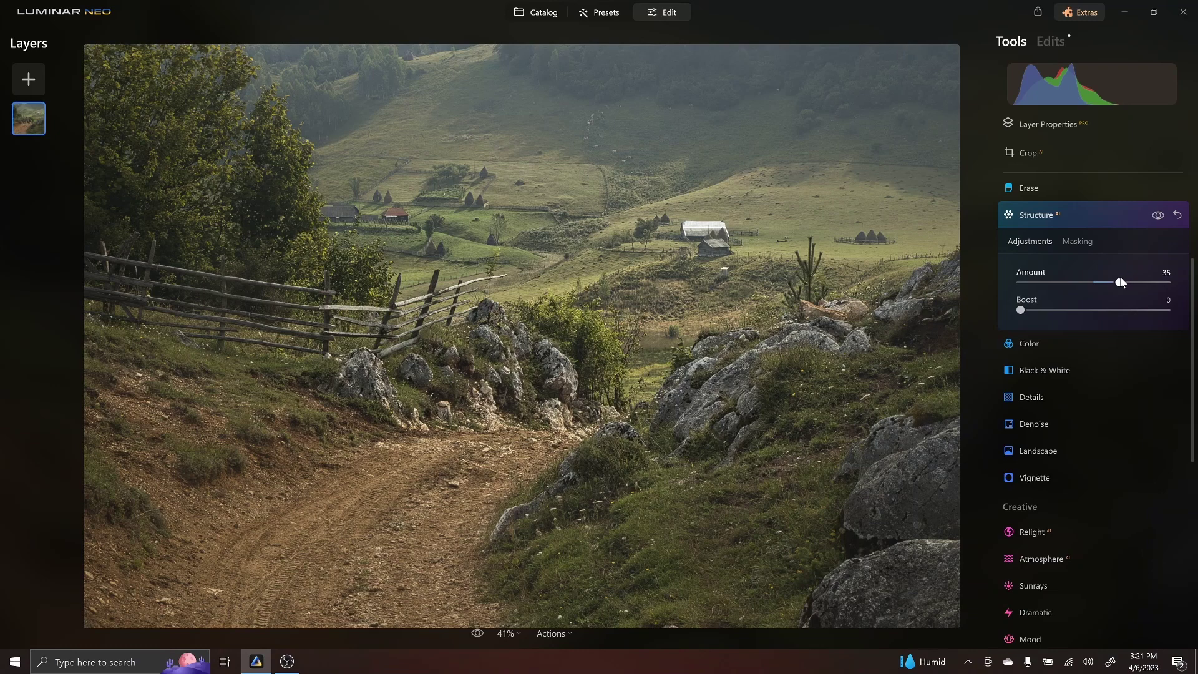
left_click(1079, 241)
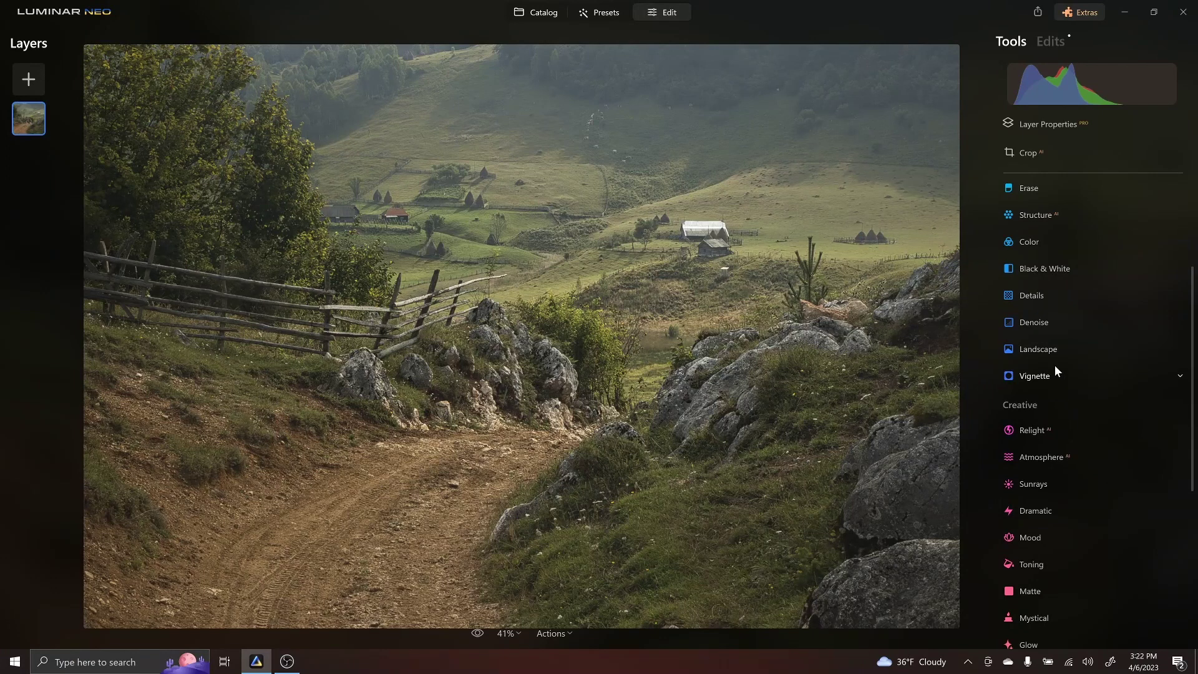
left_click(1054, 352)
Warm the photo with Landscape's Golden Hour at 23, then review the applied edits list
mouse_move(1055, 444)
left_mouse_down()
mouse_move(1038, 444)
mouse_move(1055, 444)
left_mouse_up()
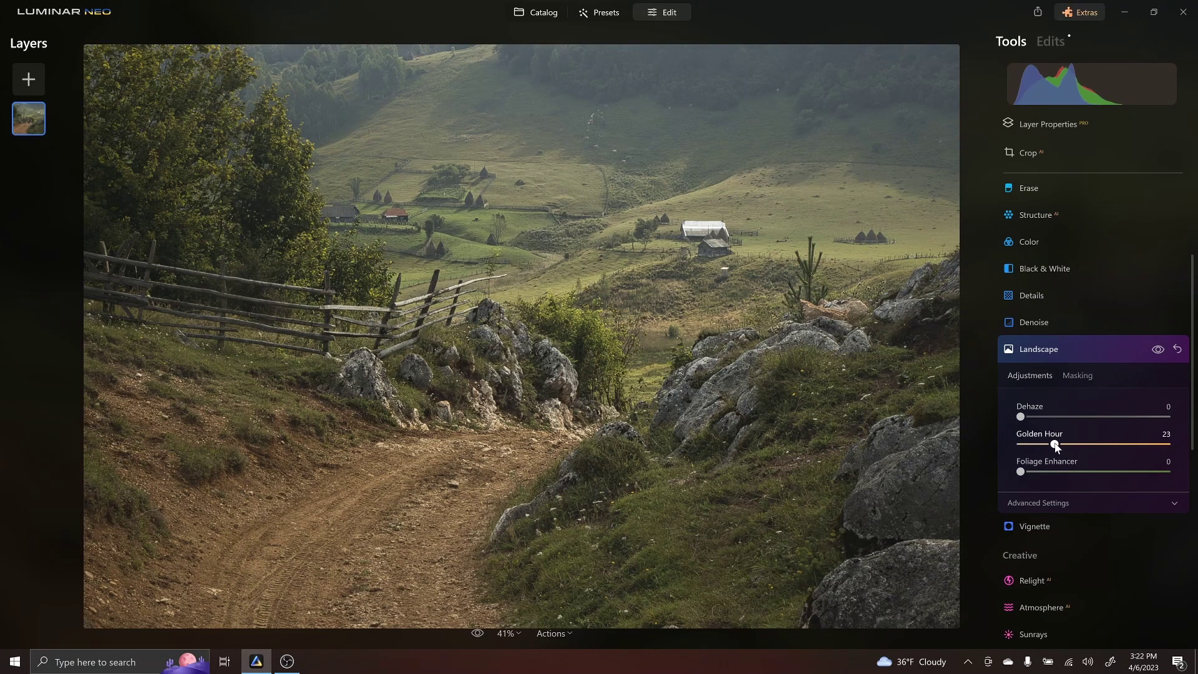
left_click(1097, 352)
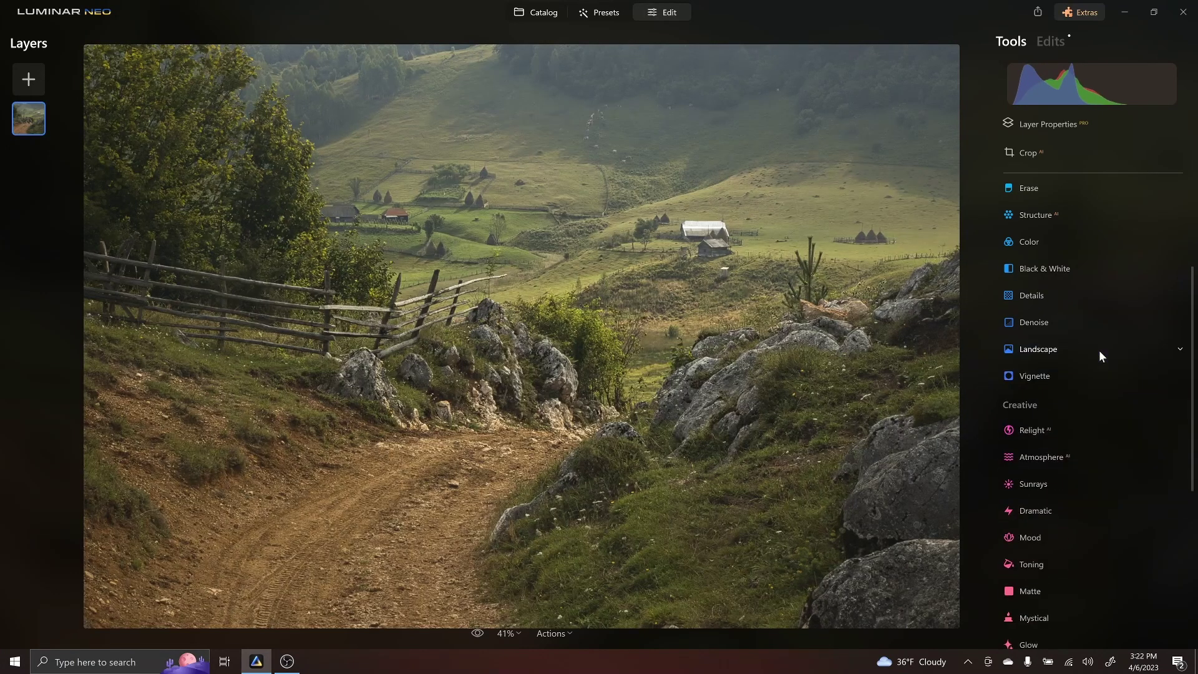
left_click(1049, 42)
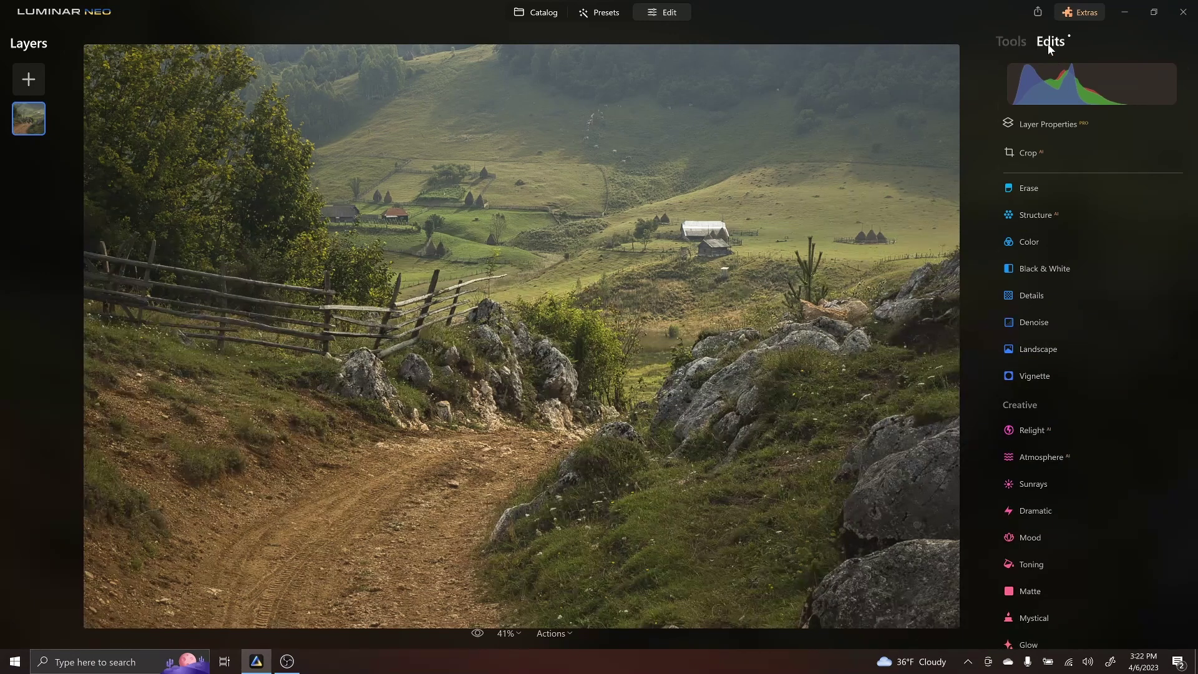
left_click(1072, 87)
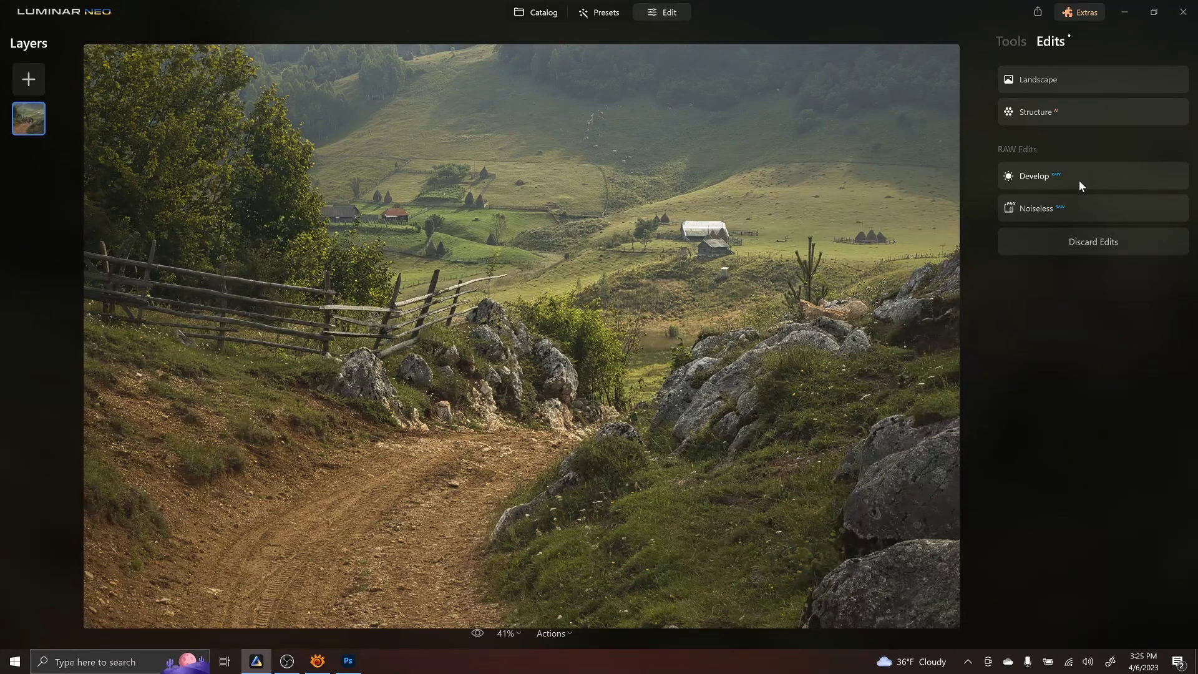
left_click(1080, 181)
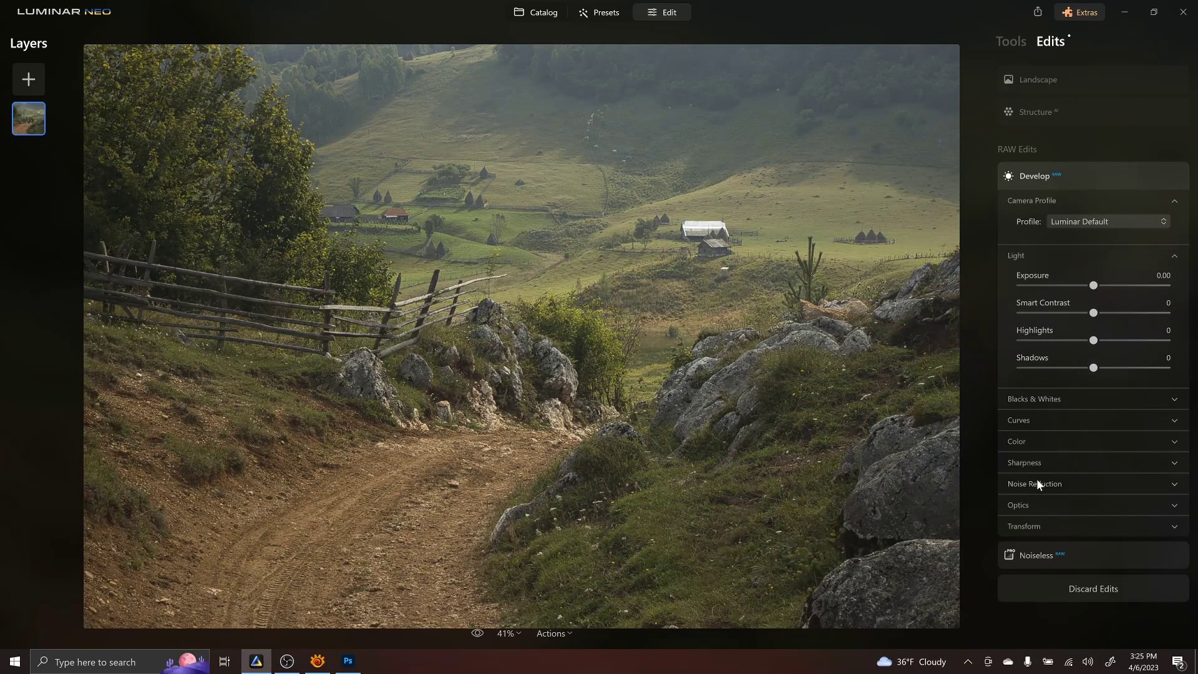
Expand Develop's Optics section and scroll down through its settings
left_click(1033, 504)
scroll(1031, 504, "down", 2)
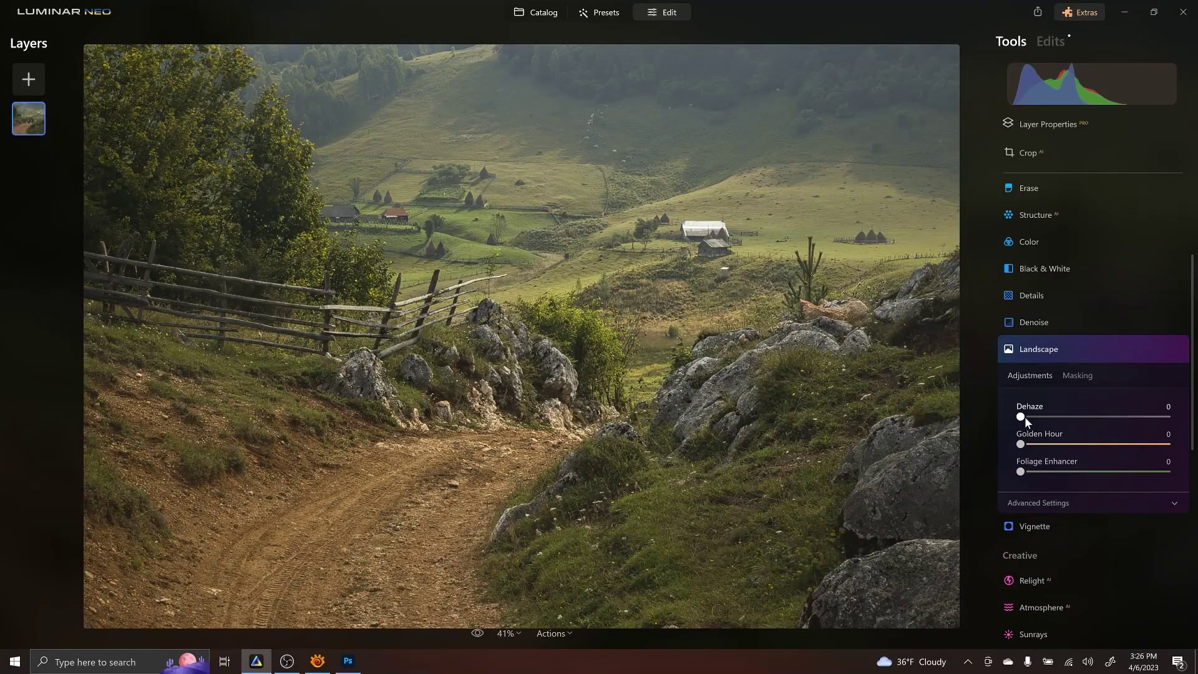
left_click_drag(1021, 417, 1167, 417)
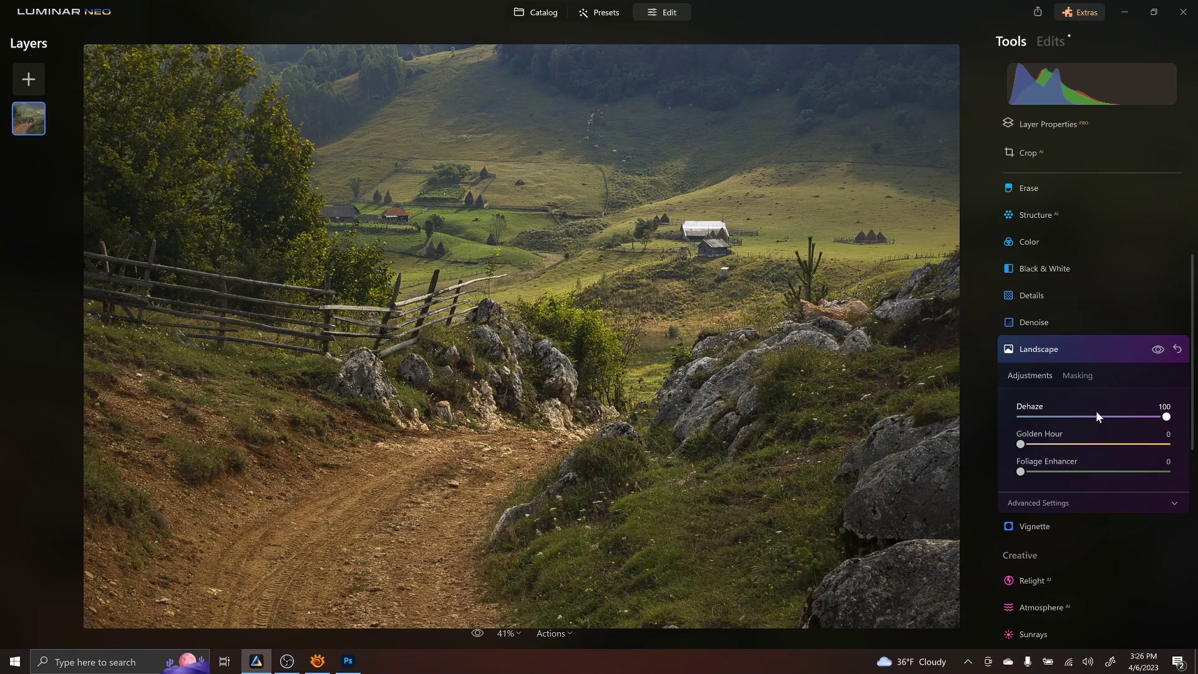
double_click(1167, 416)
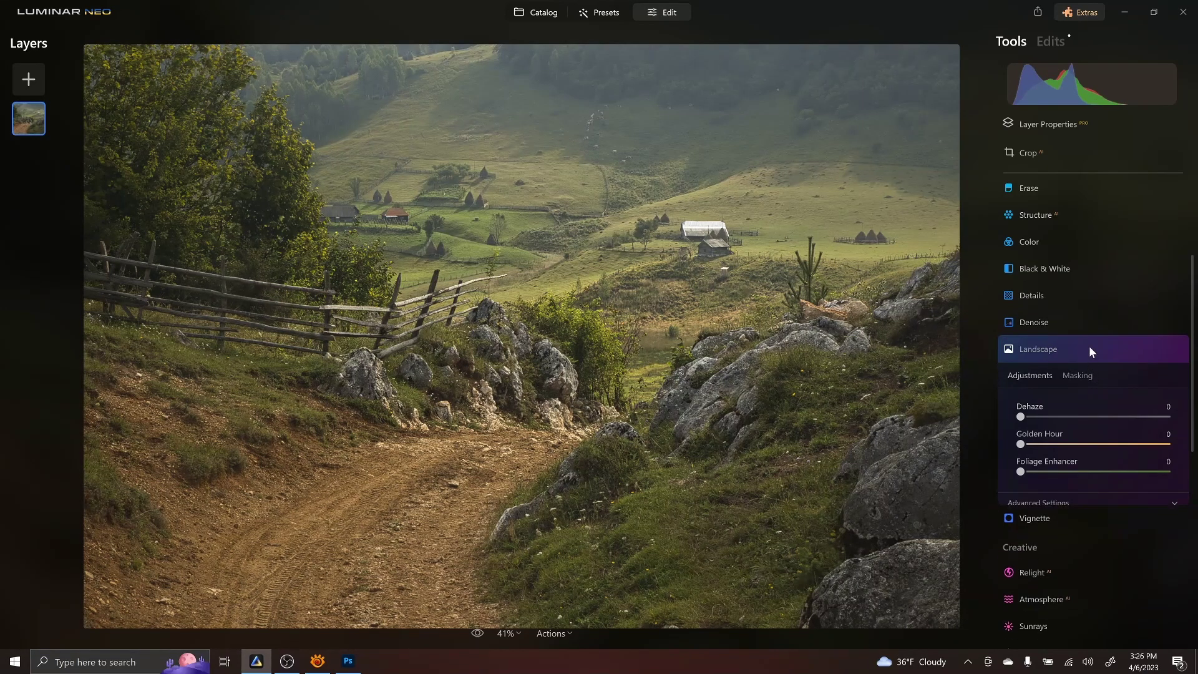
left_click(1088, 347)
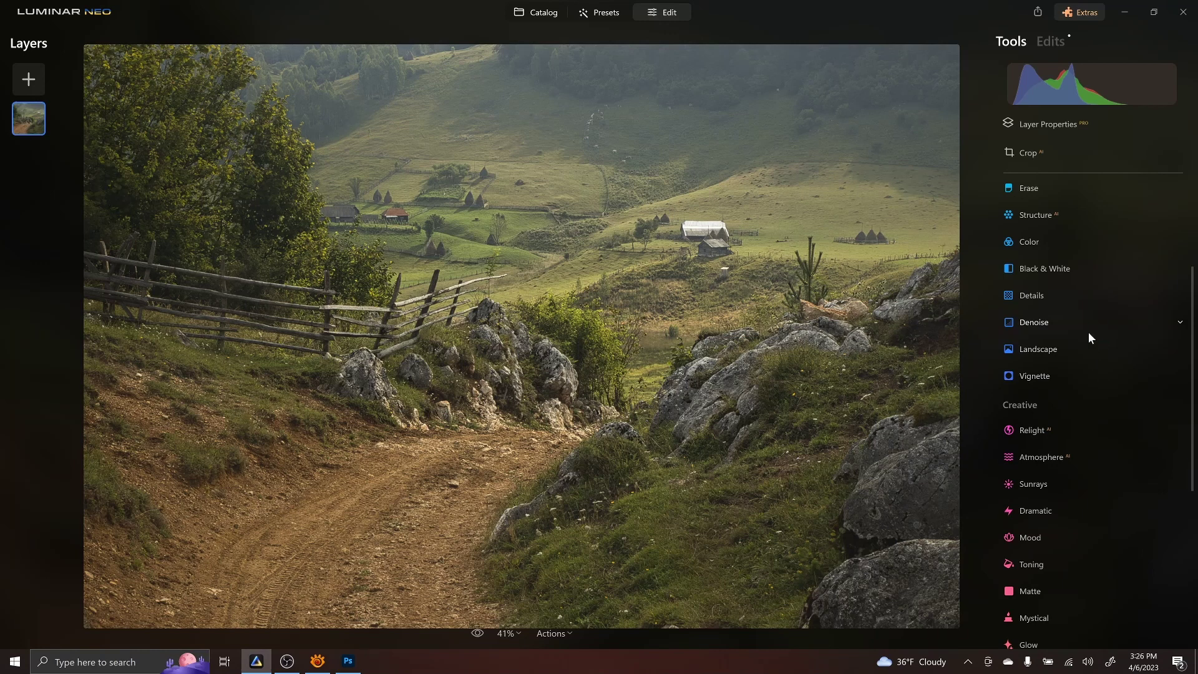
Paint a brush mask for Structure over the farm hillside
left_click(1058, 215)
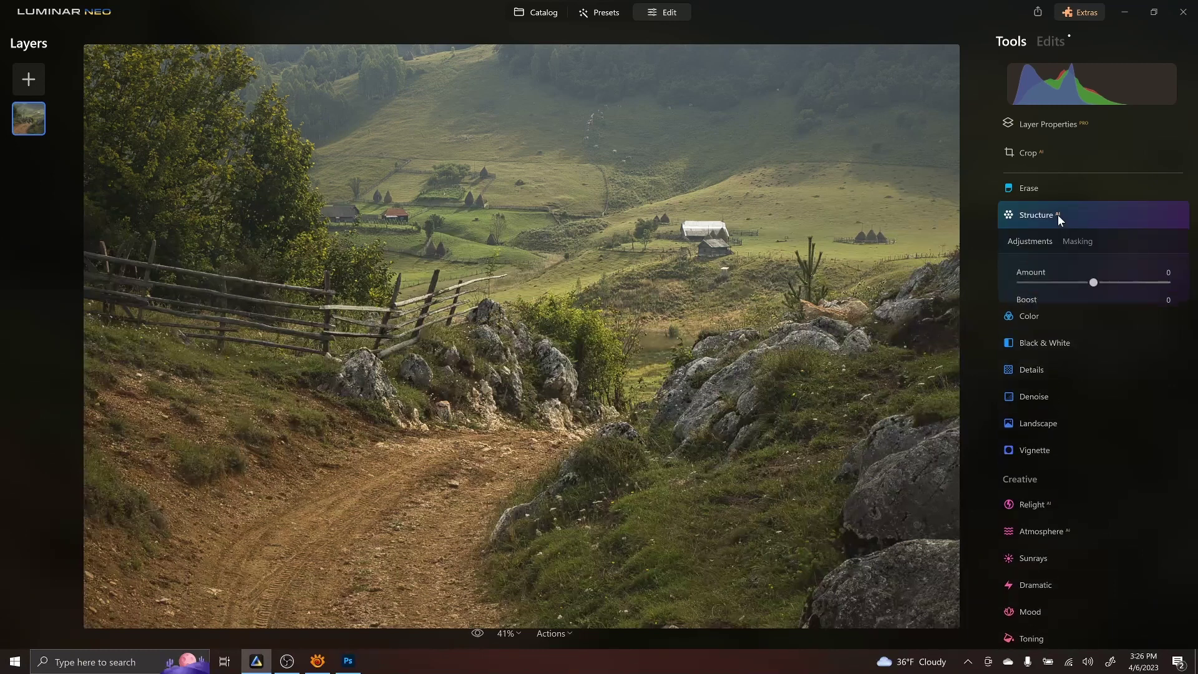
left_click(1081, 241)
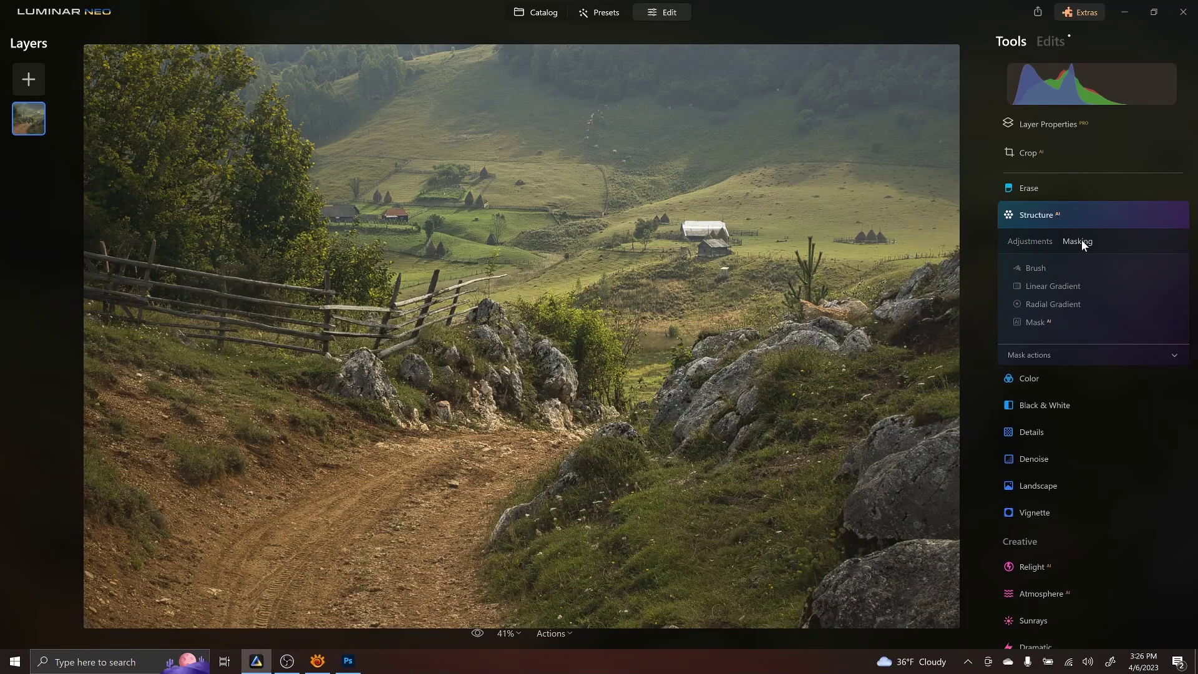
left_click(1039, 267)
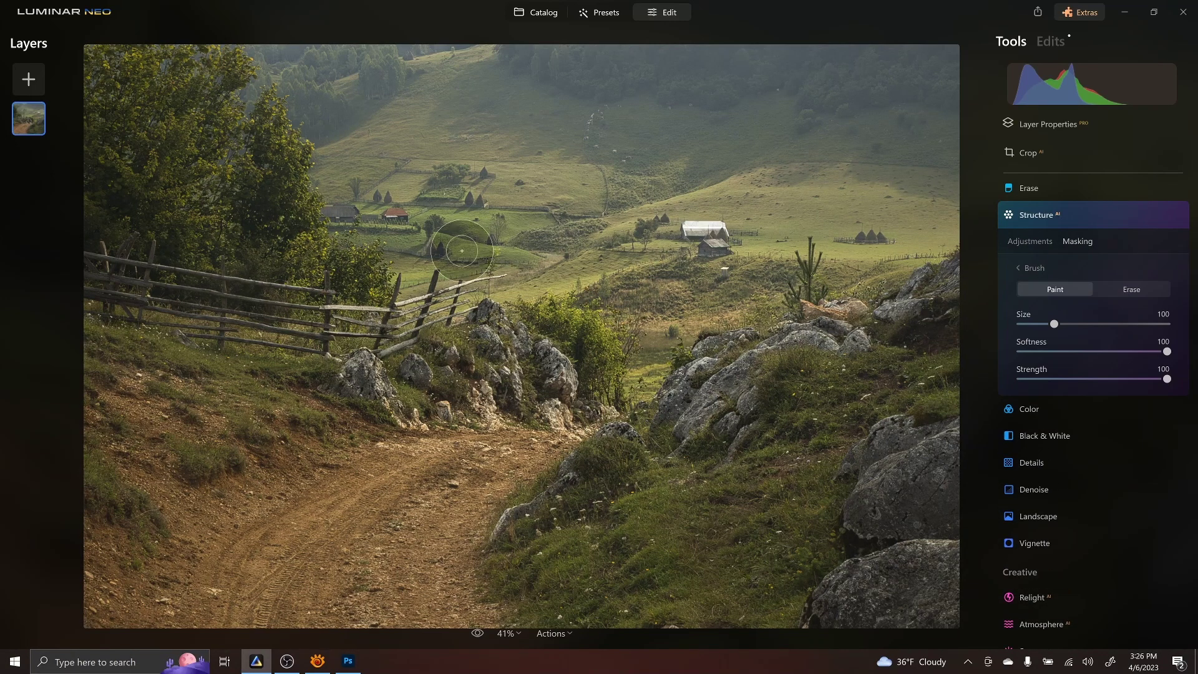
mouse_move(743, 235)
left_mouse_down()
mouse_move(652, 236)
mouse_move(444, 187)
mouse_move(366, 204)
mouse_move(370, 219)
mouse_move(712, 261)
mouse_move(857, 240)
mouse_move(375, 214)
left_mouse_up()
Set the masked Structure Amount to -81, trying 47 first, and collapse Structure
left_click(1027, 242)
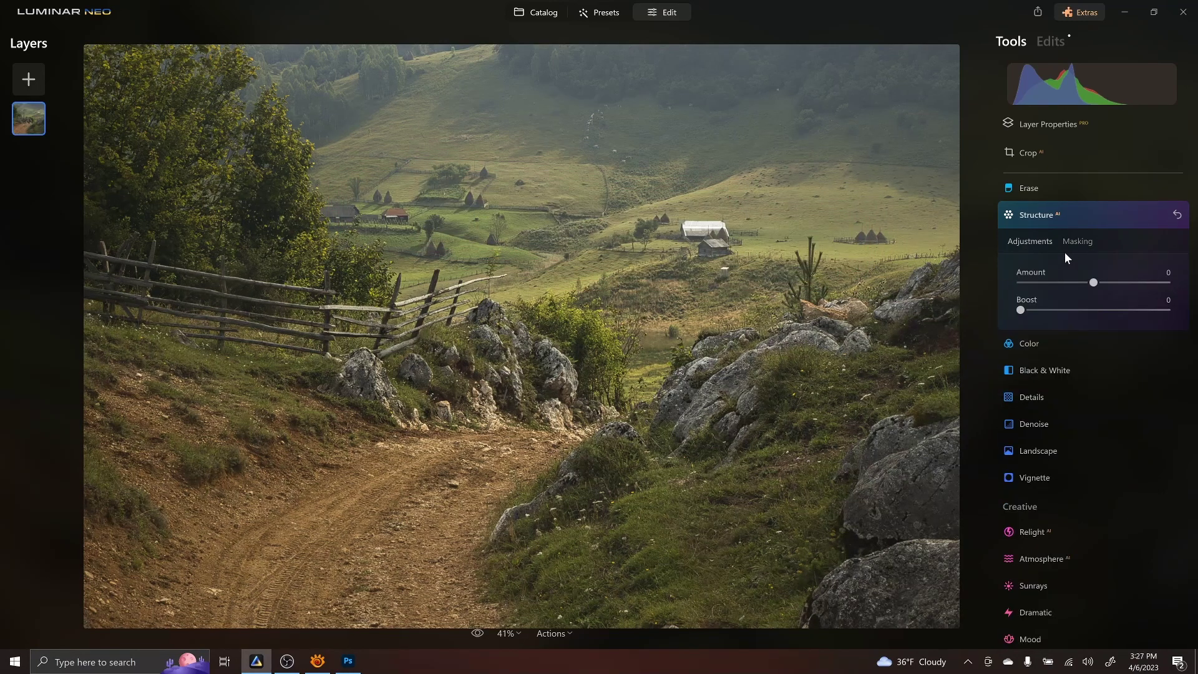
left_click_drag(1096, 285, 1131, 286)
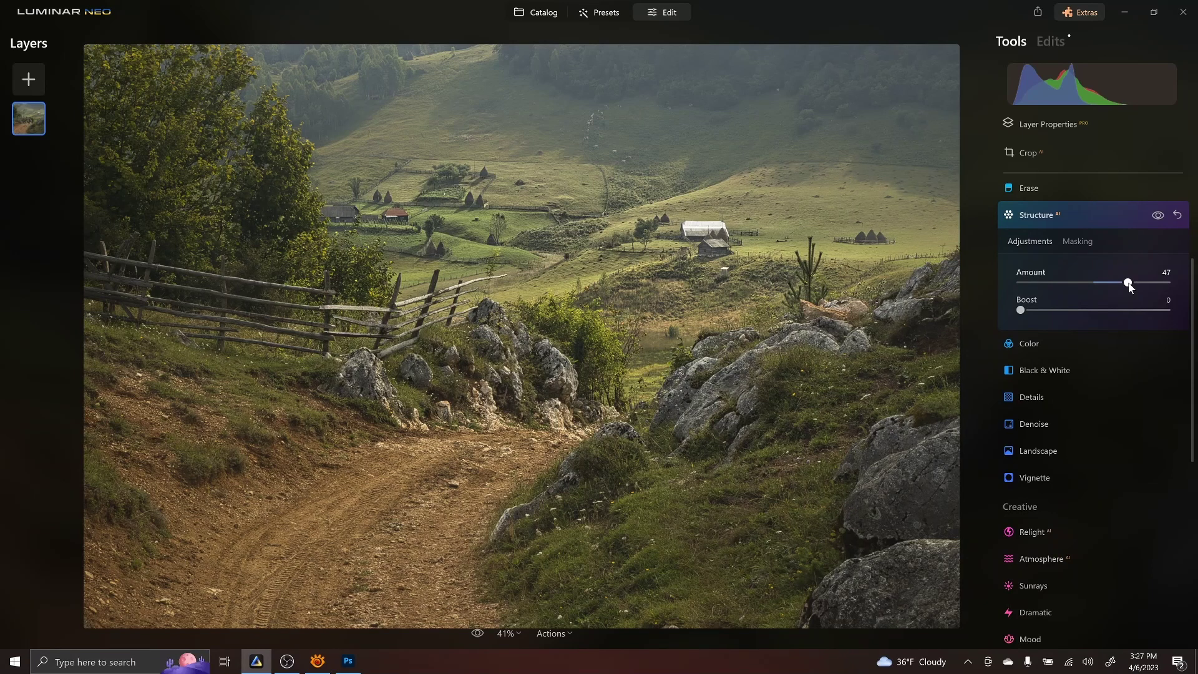
left_click_drag(1129, 282, 1035, 287)
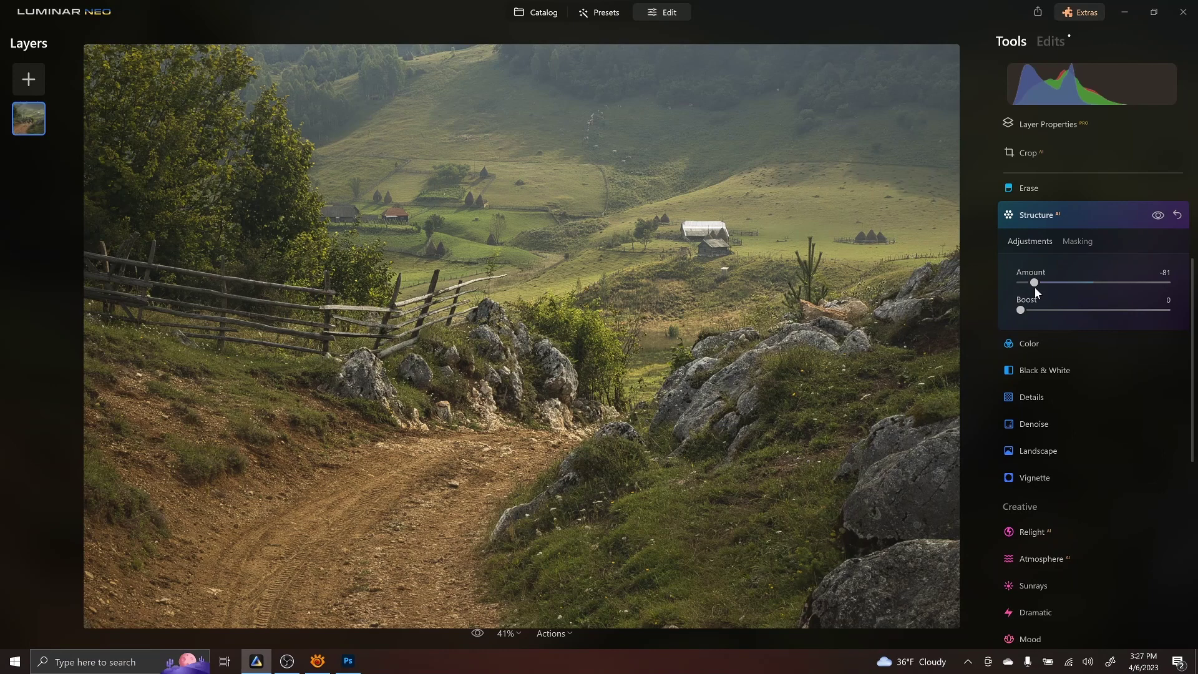
left_click(1088, 217)
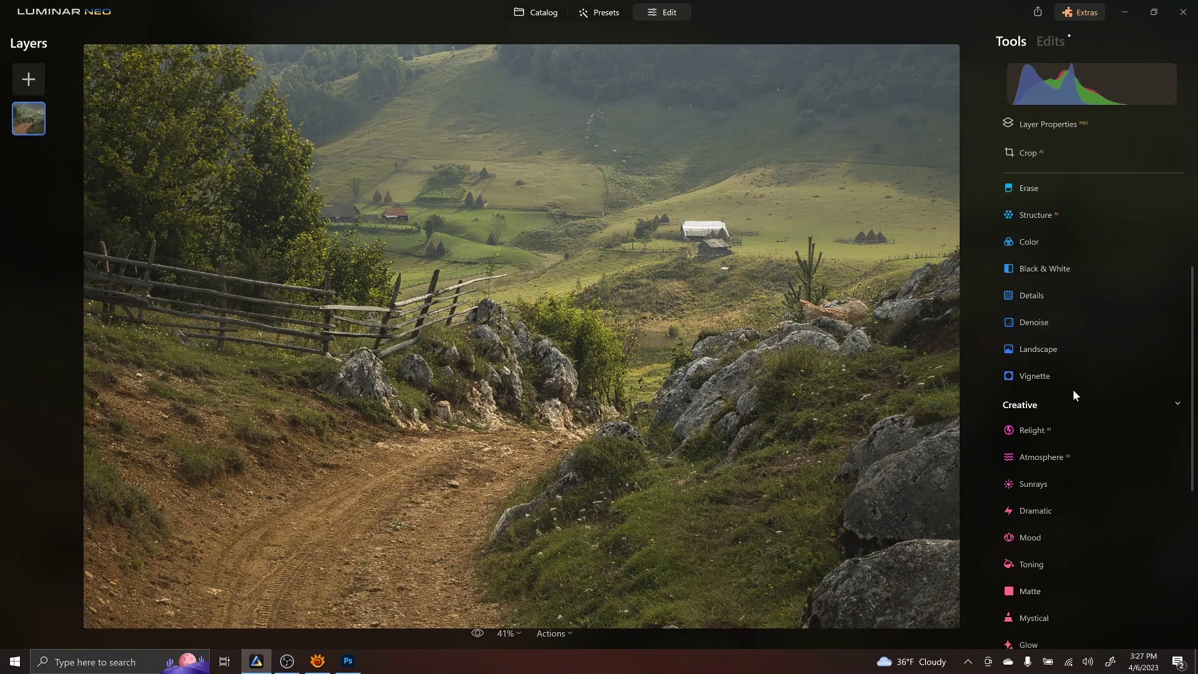
Preview Dramatic at full strength and a lighter amount, then return Amount to 0
scroll(1073, 391, "down", 2)
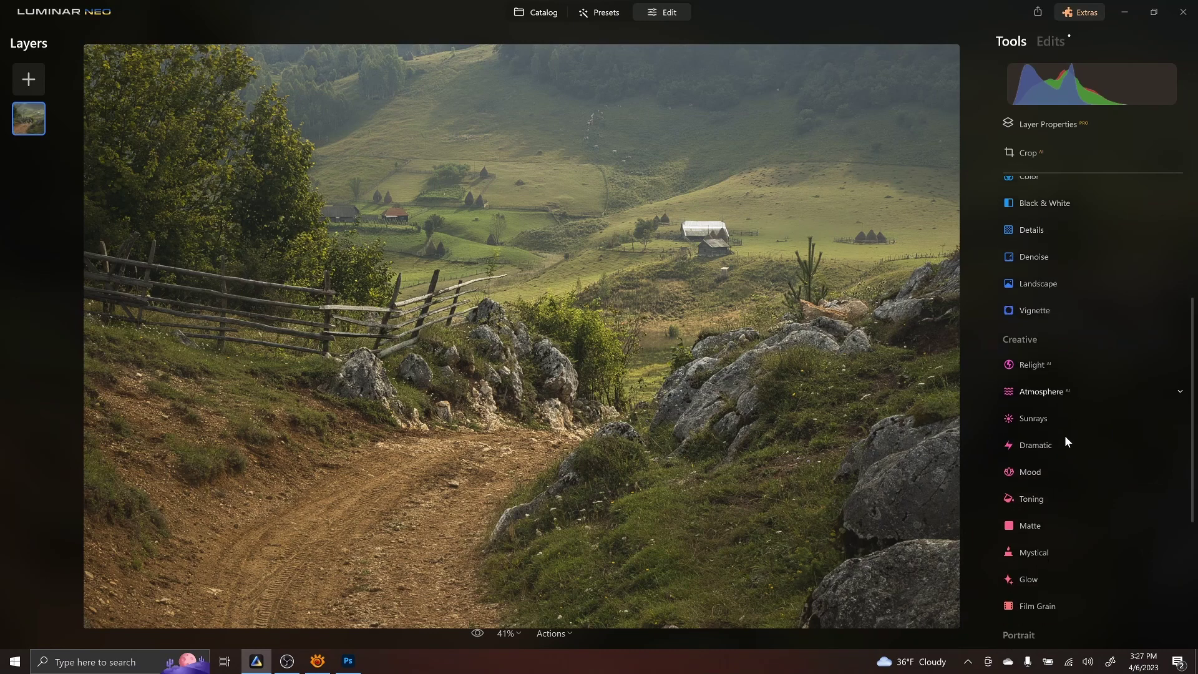
left_click(1057, 435)
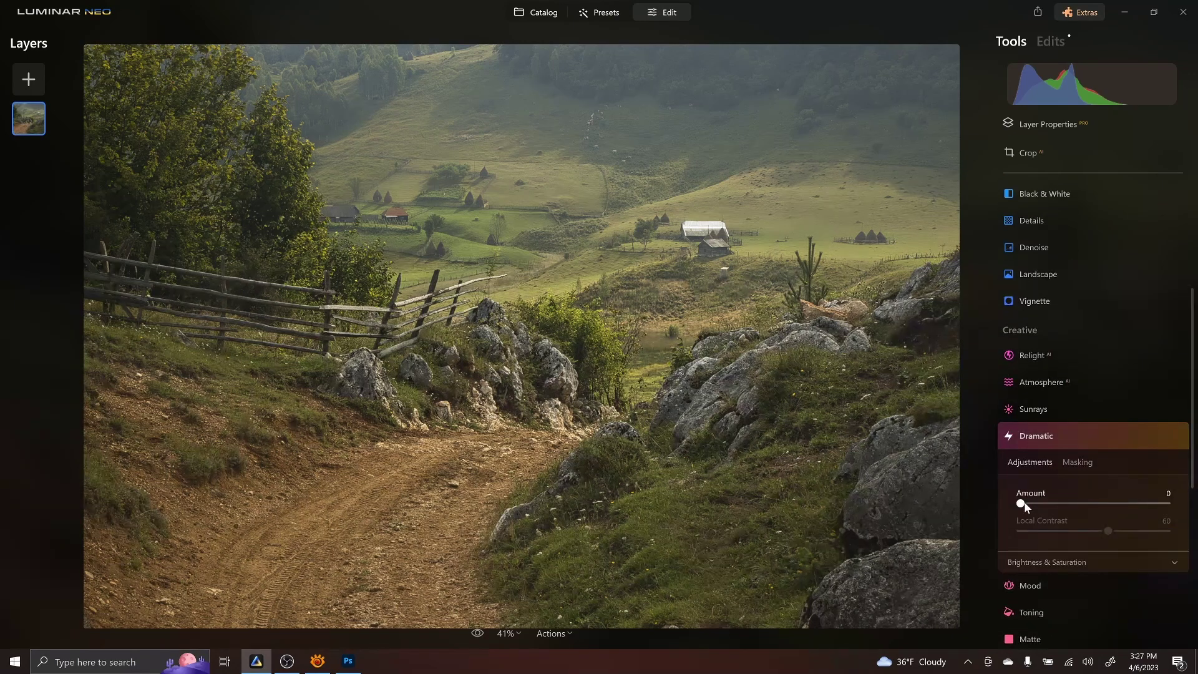
left_click_drag(1025, 503, 1183, 507)
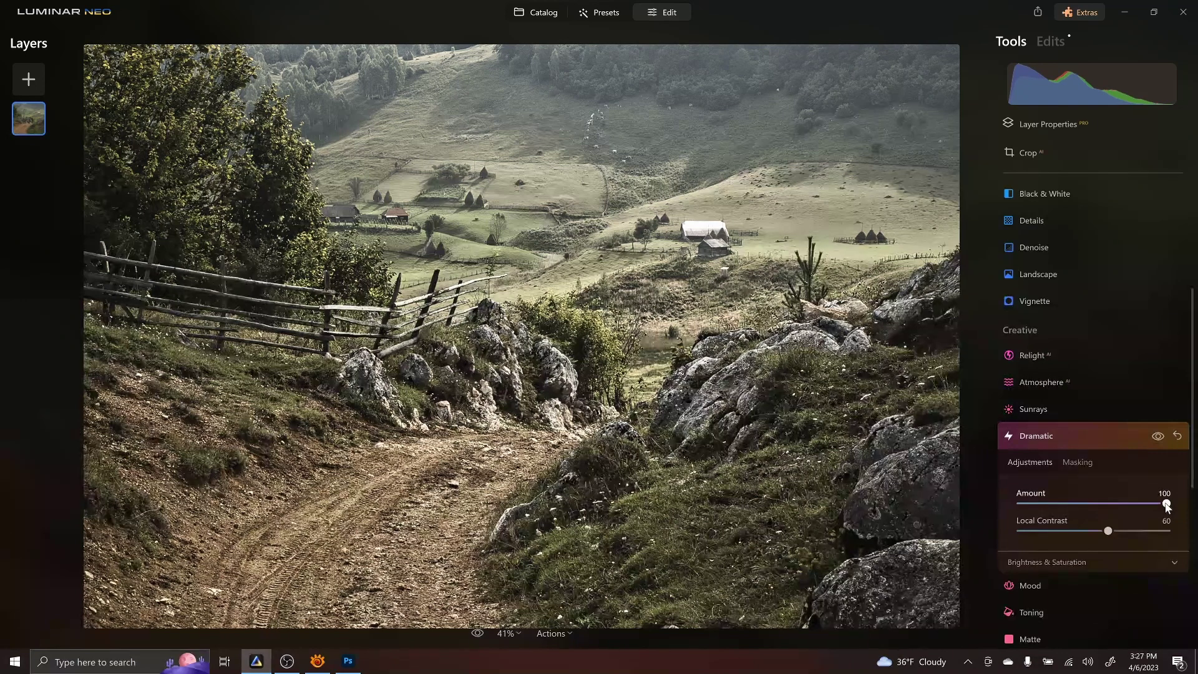
double_click(1166, 504)
left_click_drag(1026, 504, 1074, 506)
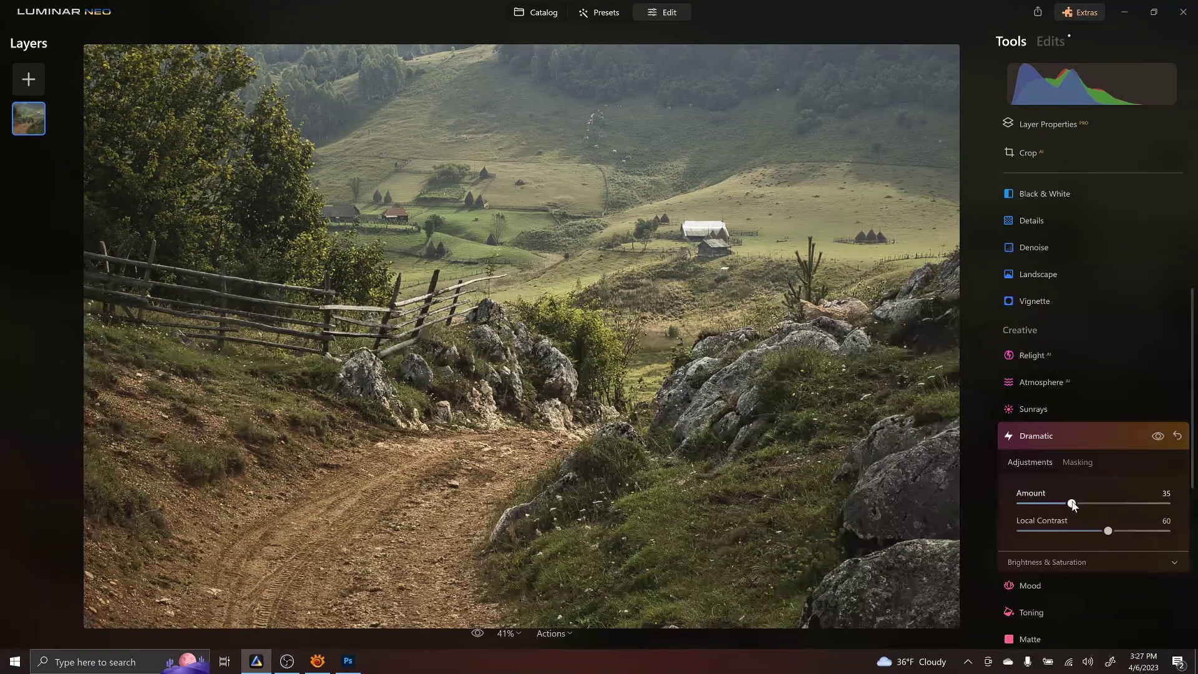
left_click_drag(1075, 505, 981, 501)
left_click(1076, 463)
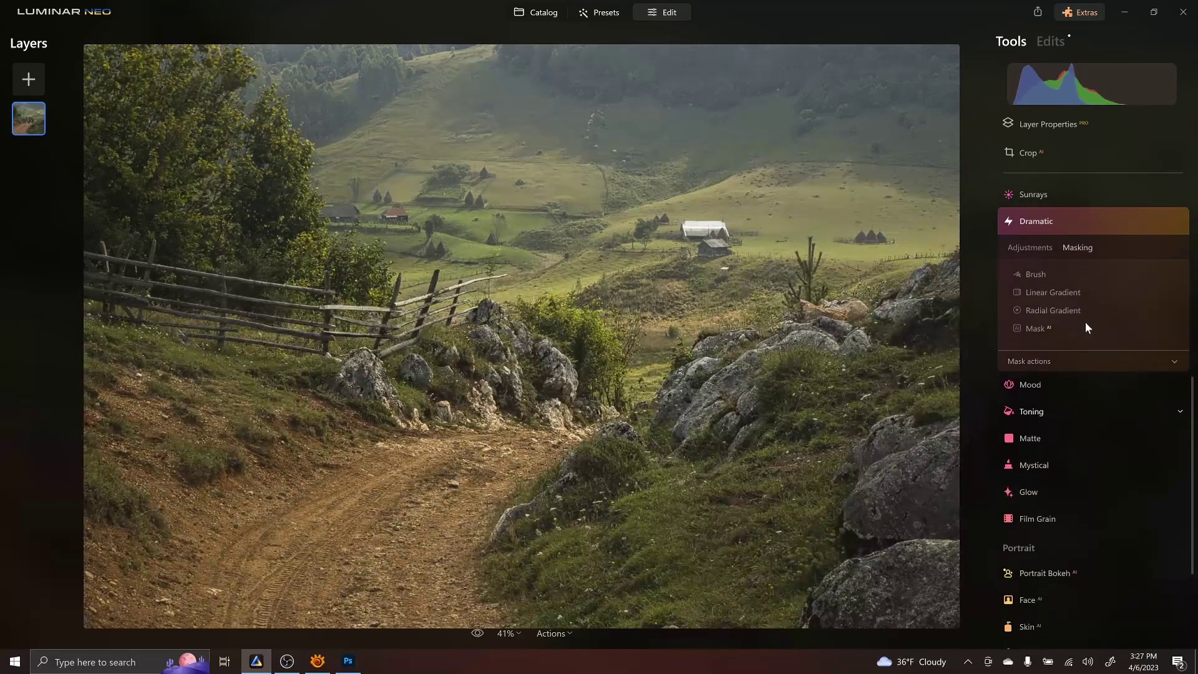
Brush a Dramatic mask over the central and right-side rocks and set Amount to 35
left_click(1031, 268)
left_click_drag(787, 353, 682, 403)
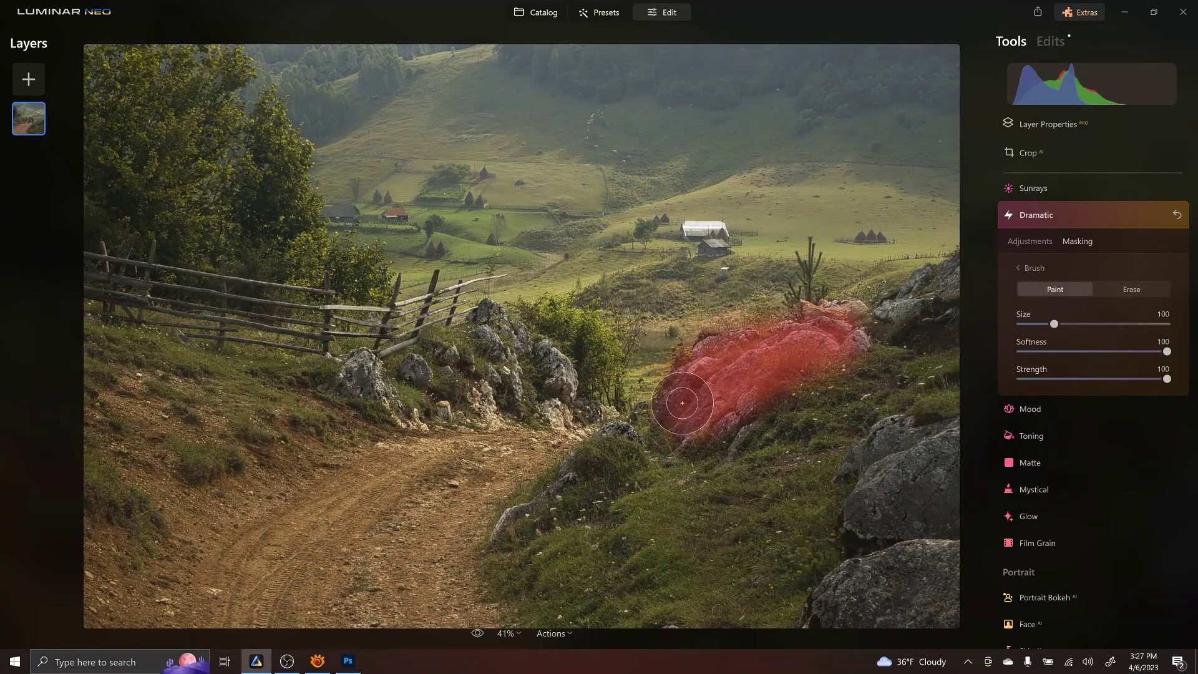
left_click_drag(408, 381, 564, 368)
left_click_drag(609, 447, 642, 514)
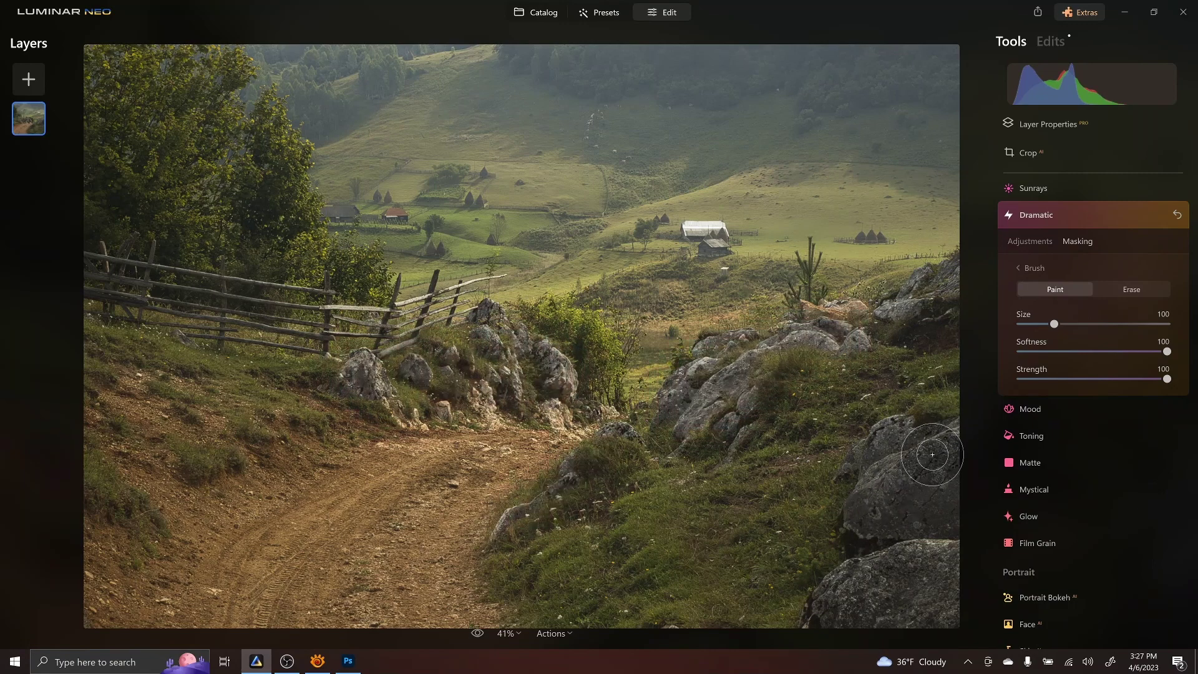
left_click_drag(928, 449, 832, 331)
left_click(1031, 242)
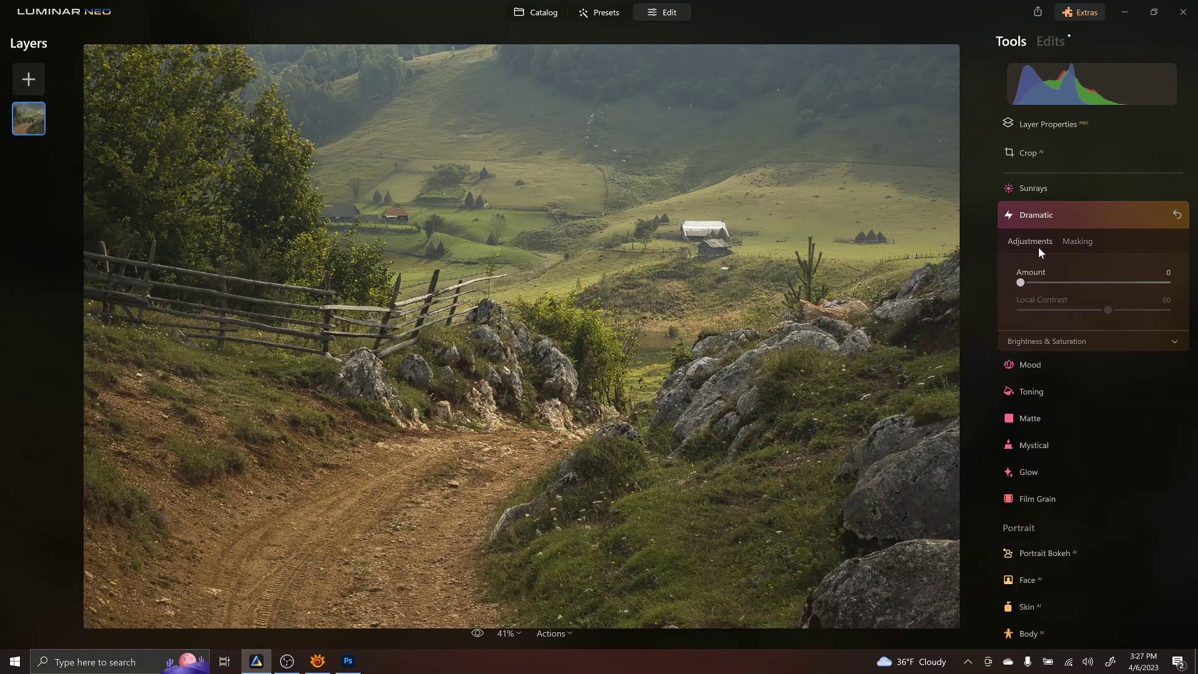
left_click_drag(1022, 283, 1072, 283)
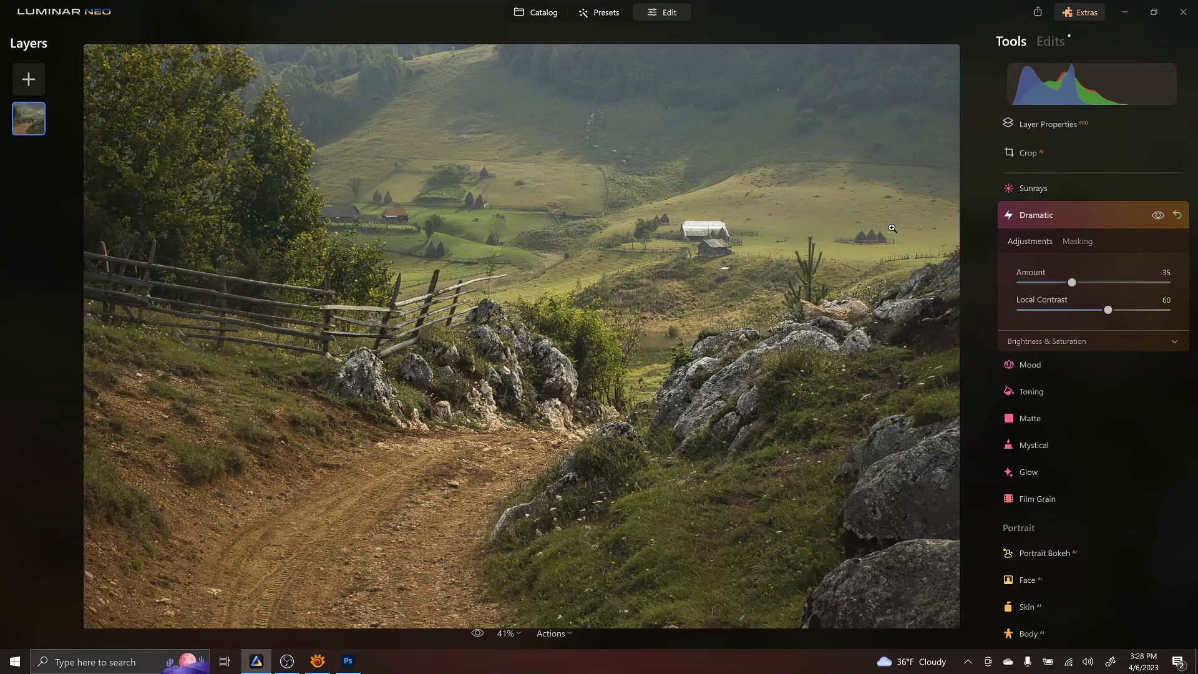
Try warming the colours with Color Harmony's Split Color Warmth, then reset it to zero
left_click(1083, 215)
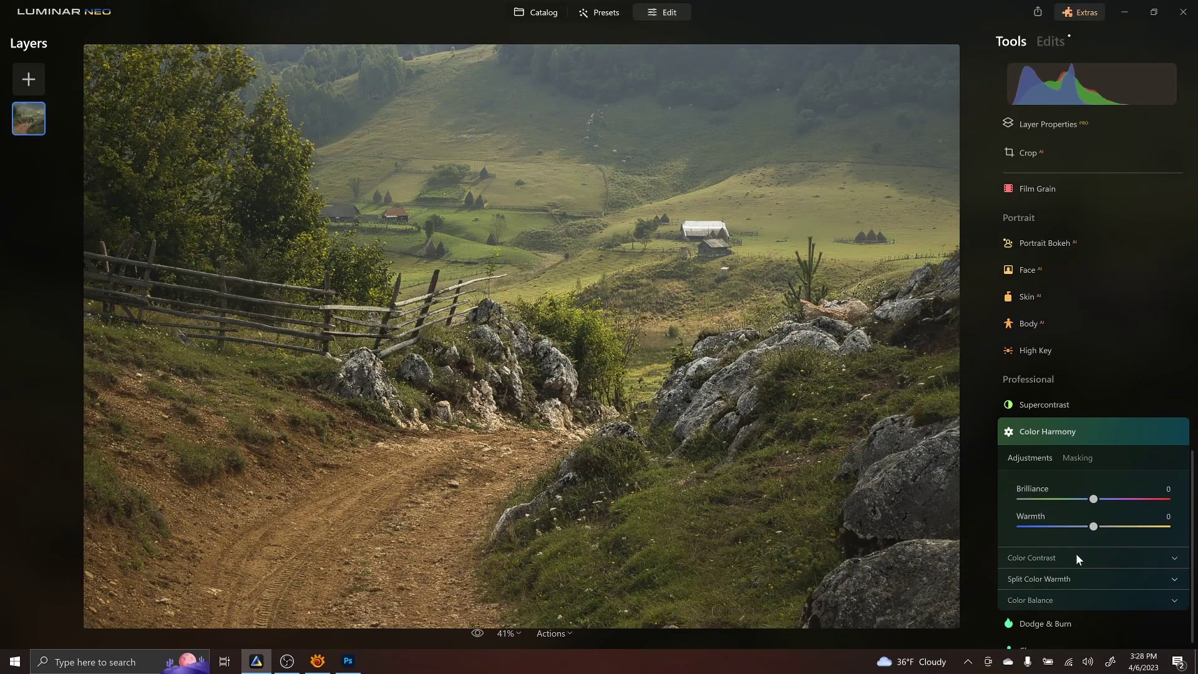
left_click(1064, 602)
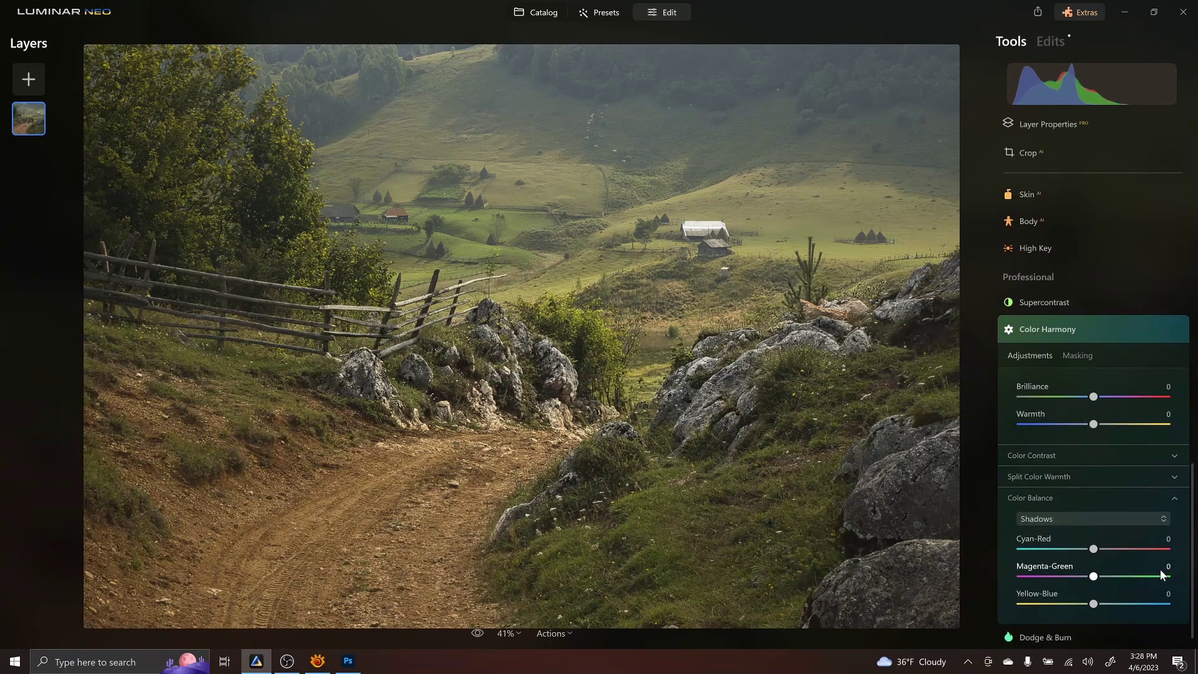
left_click(1054, 476)
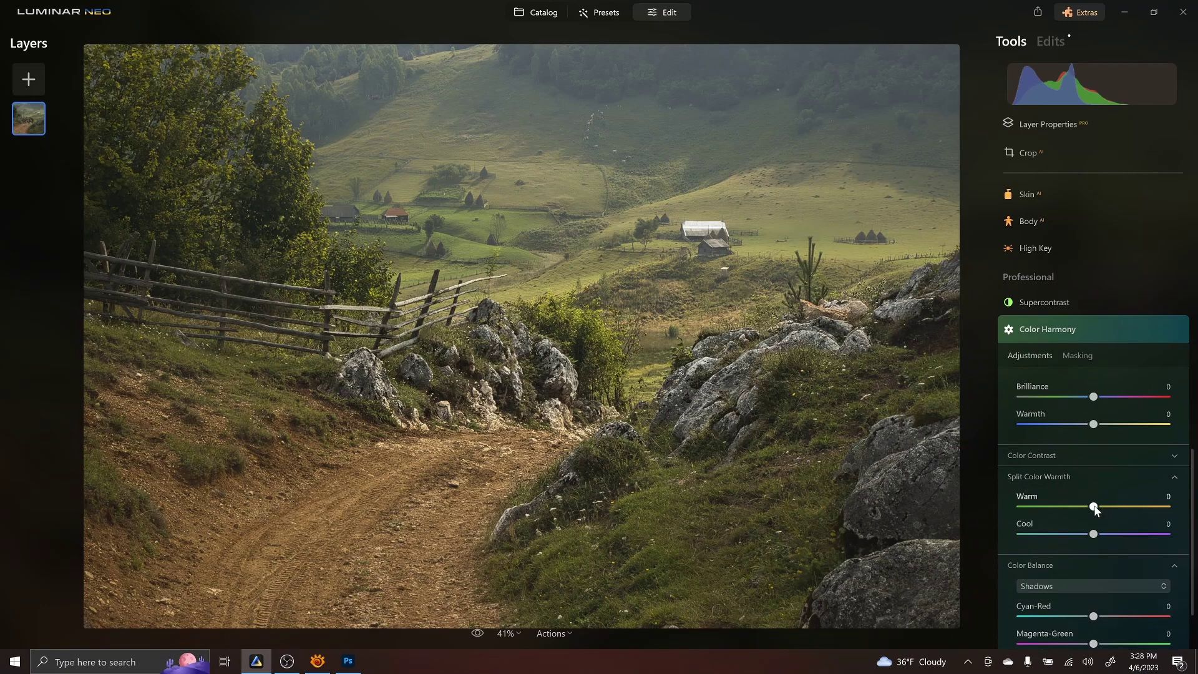
left_click_drag(1093, 506, 1119, 507)
double_click(1119, 507)
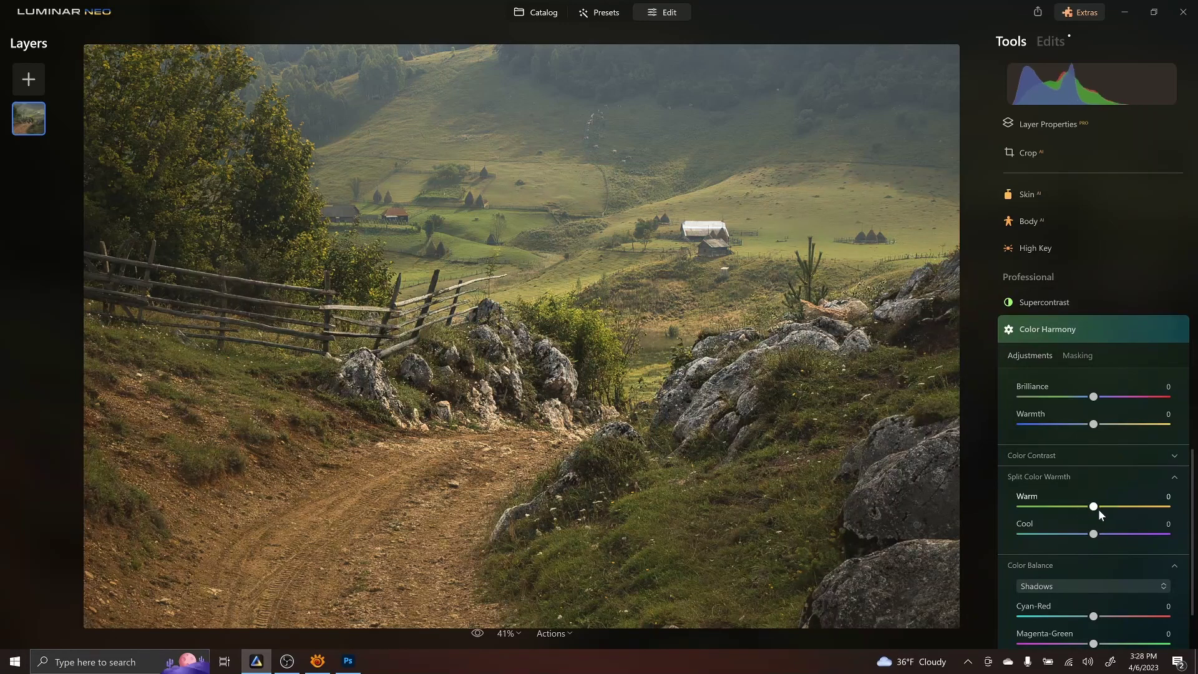
Set Color Contrast to Amount 46 and Hue 103; test Brilliance at 32, then reset it
left_click(1061, 458)
left_click_drag(1028, 481, 1073, 513)
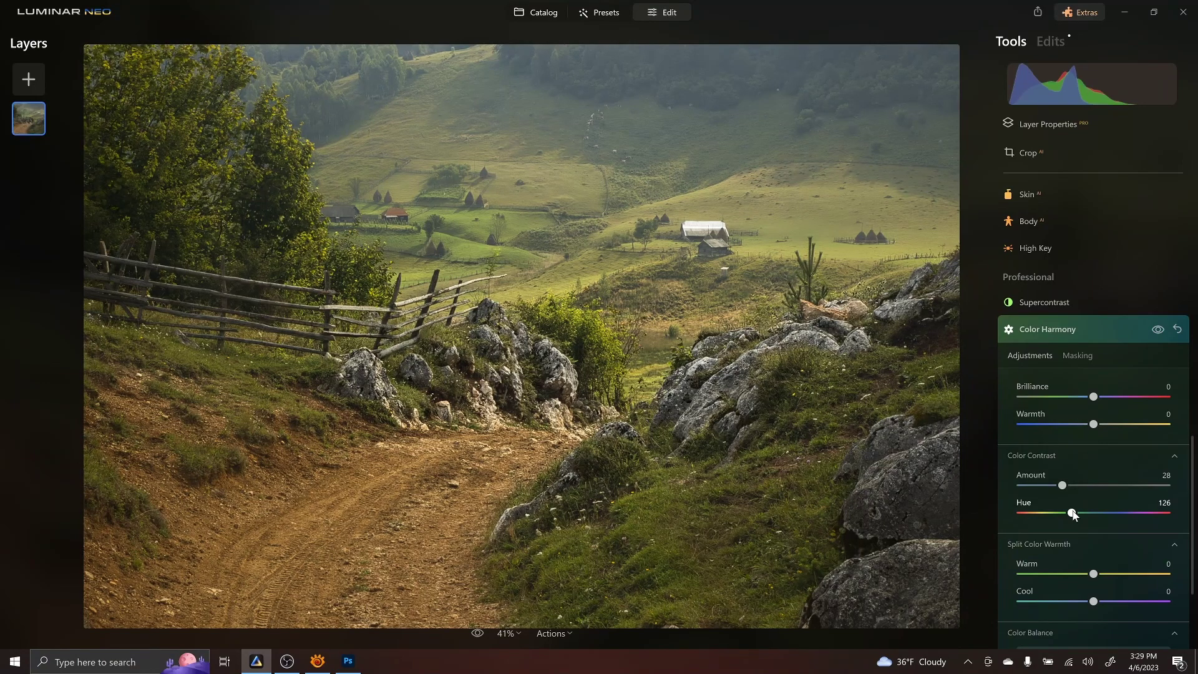
left_click_drag(1072, 514, 990, 510)
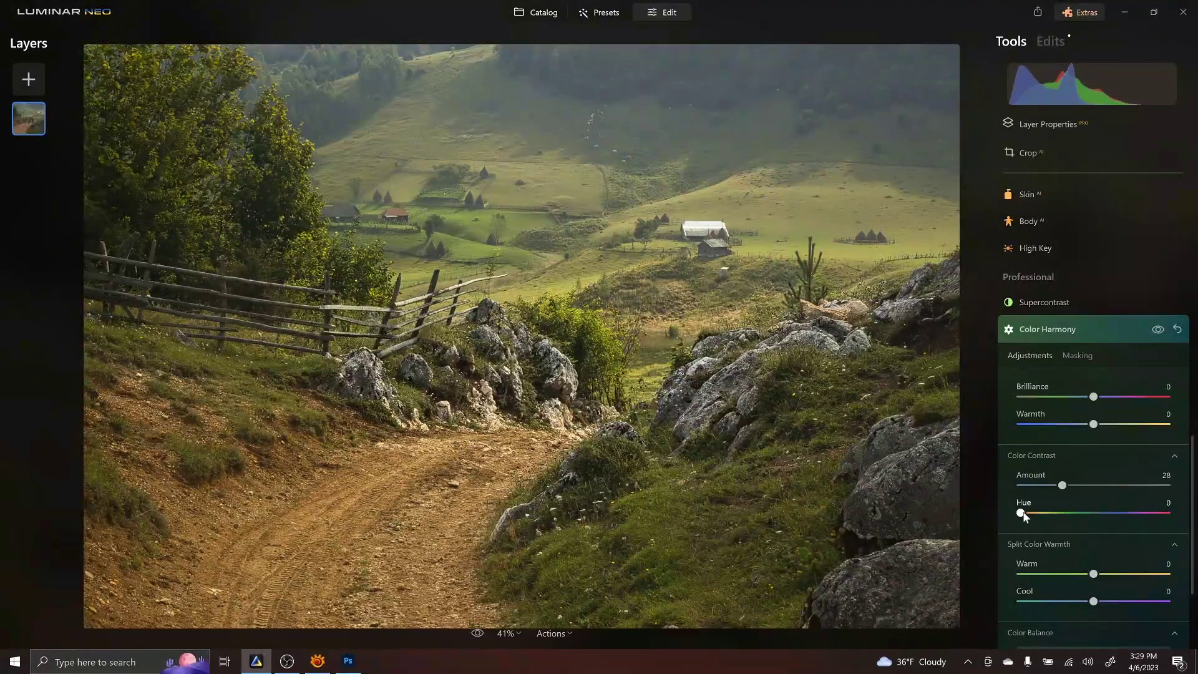
left_click_drag(1023, 513, 1103, 486)
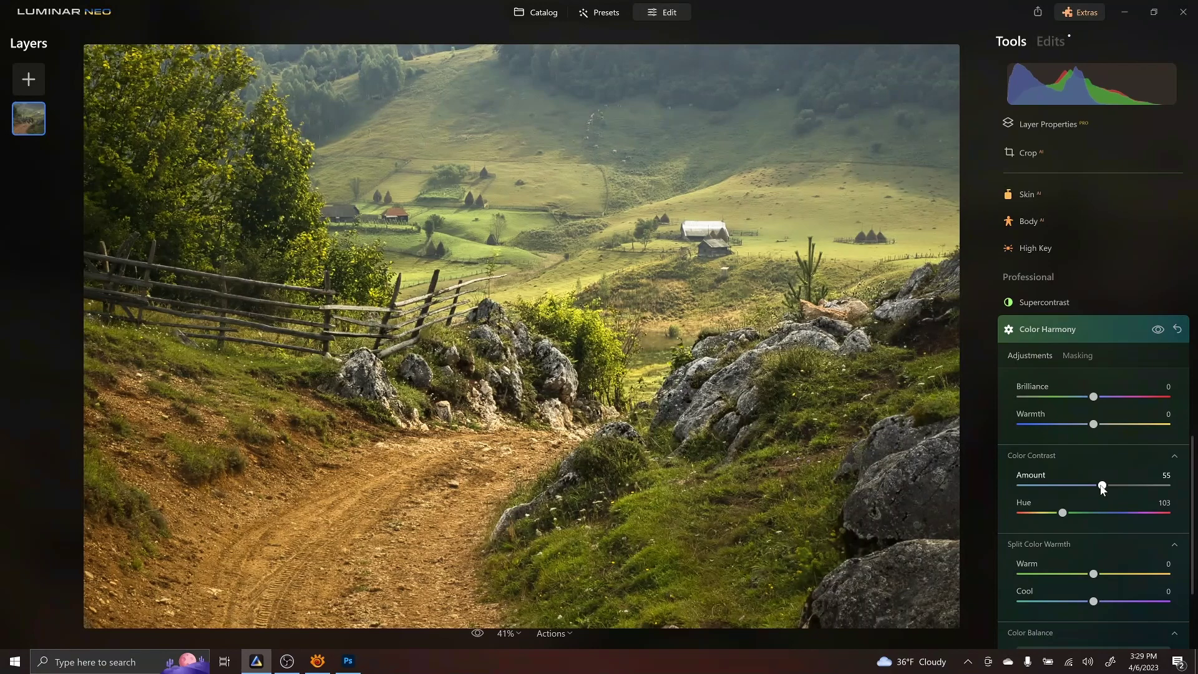
left_click_drag(1103, 486, 1089, 486)
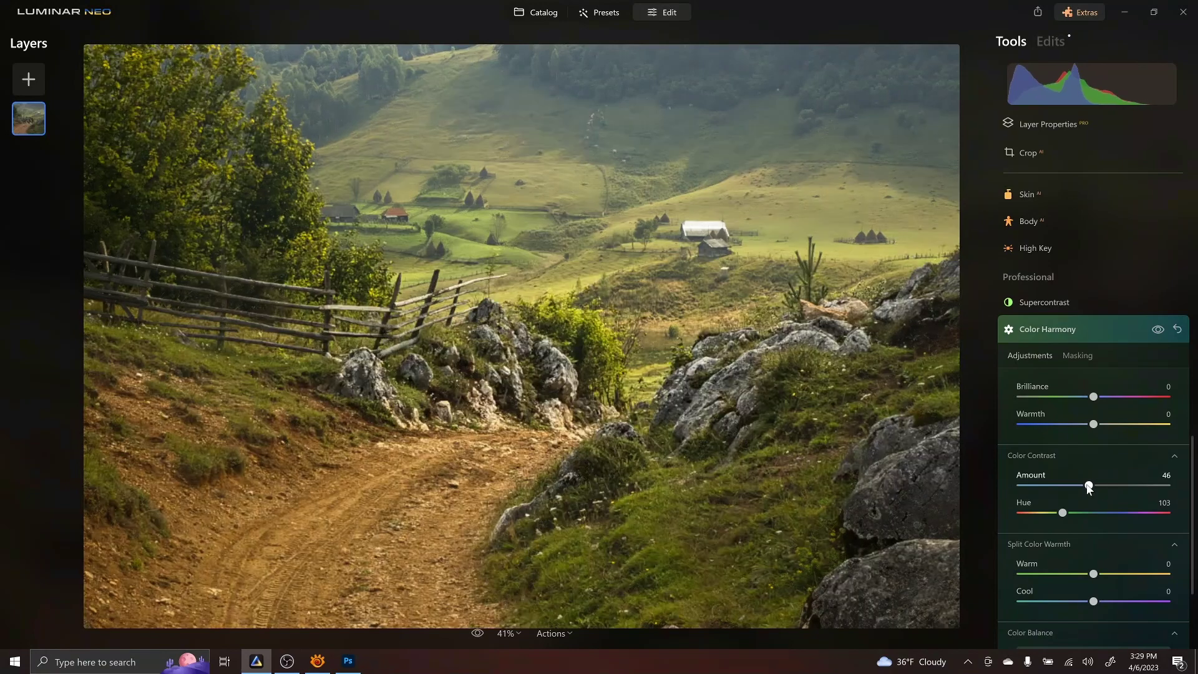
left_click_drag(1093, 397, 1117, 398)
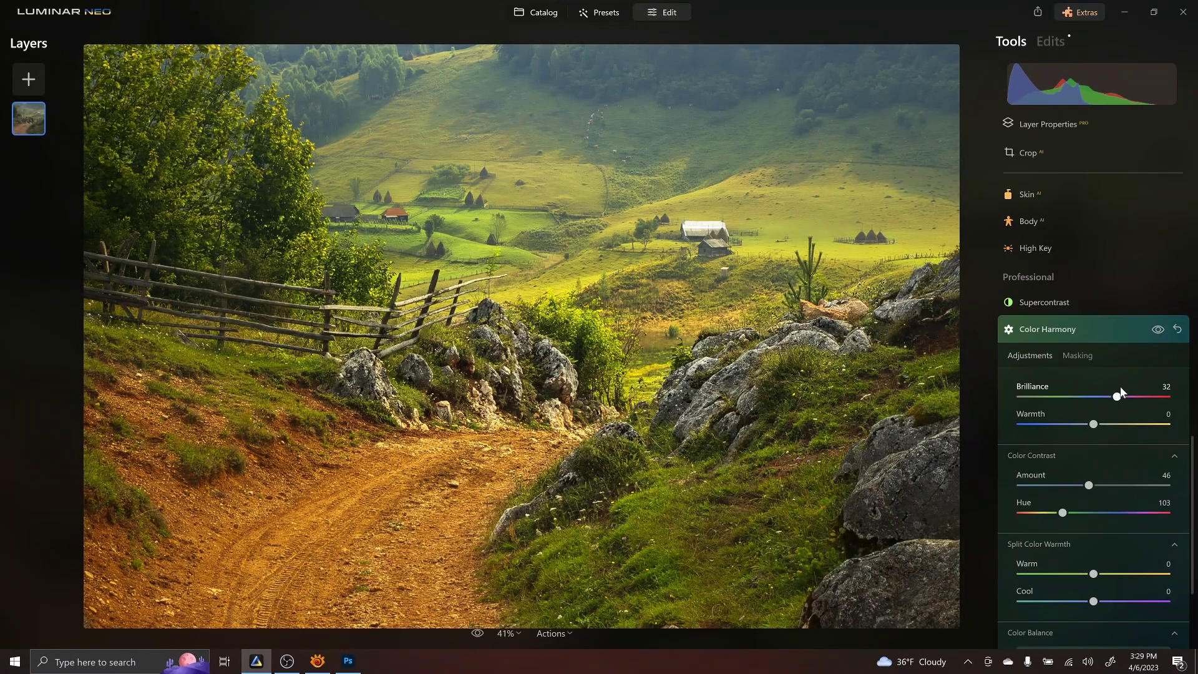
double_click(1117, 397)
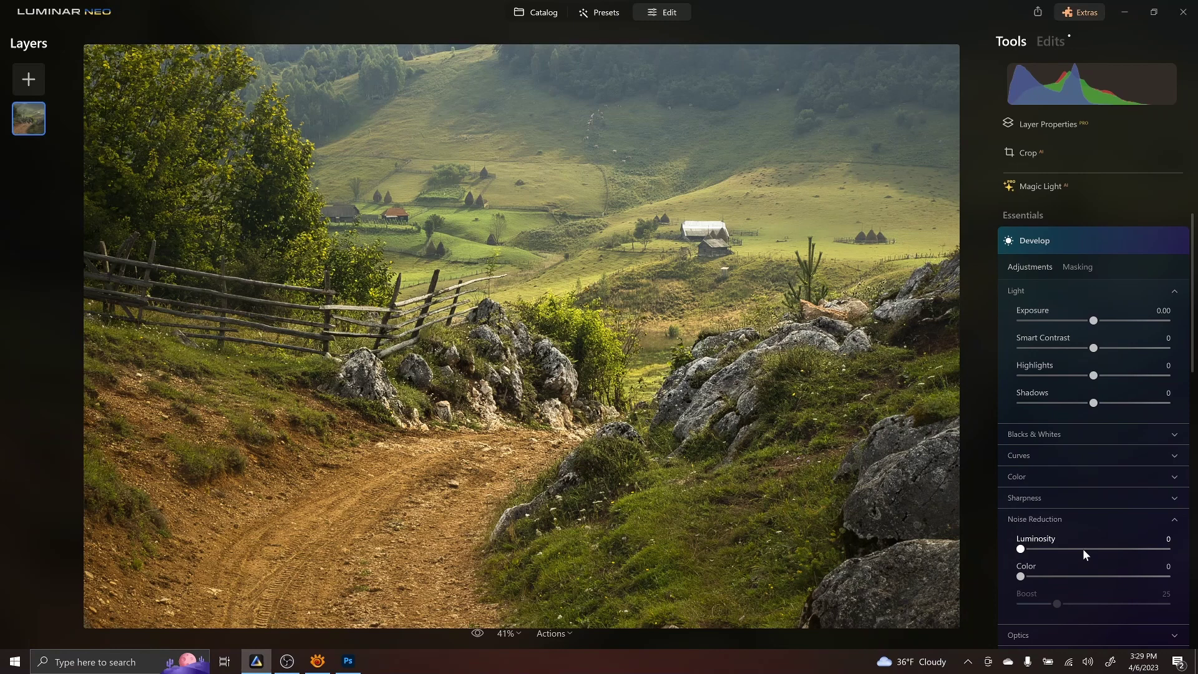
Close the Develop settings to show the Extensions and Essentials tool list
left_click(1088, 246)
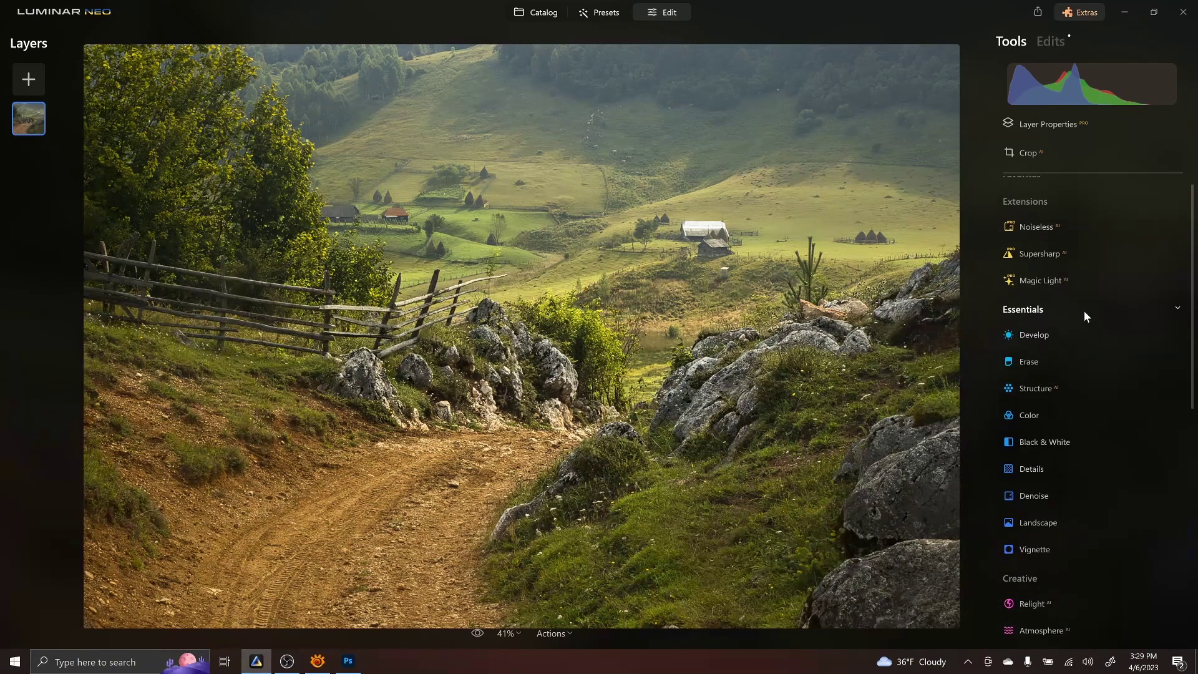
left_click(1066, 245)
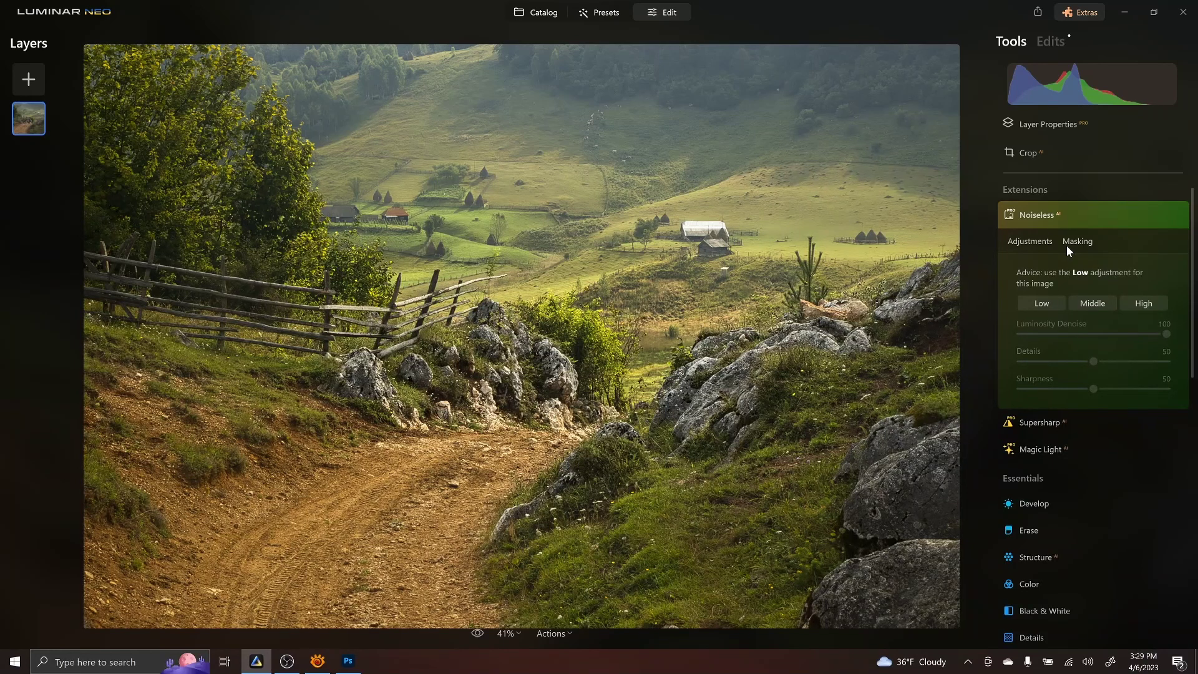
left_click(1084, 216)
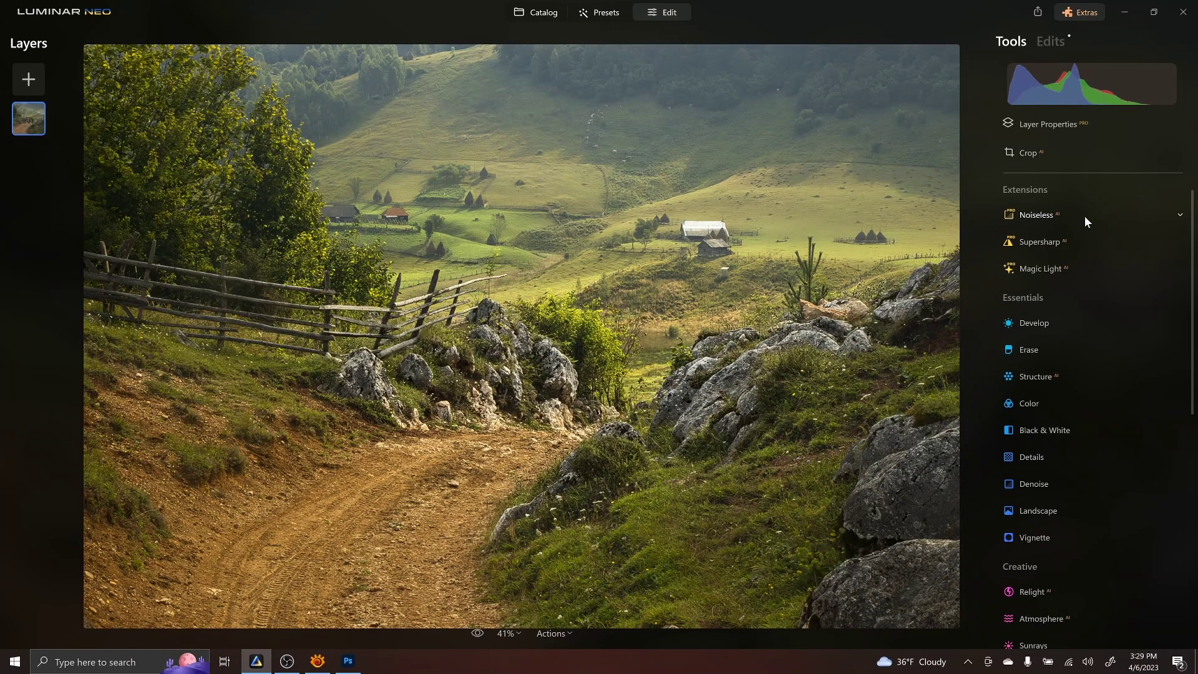
left_click(1056, 243)
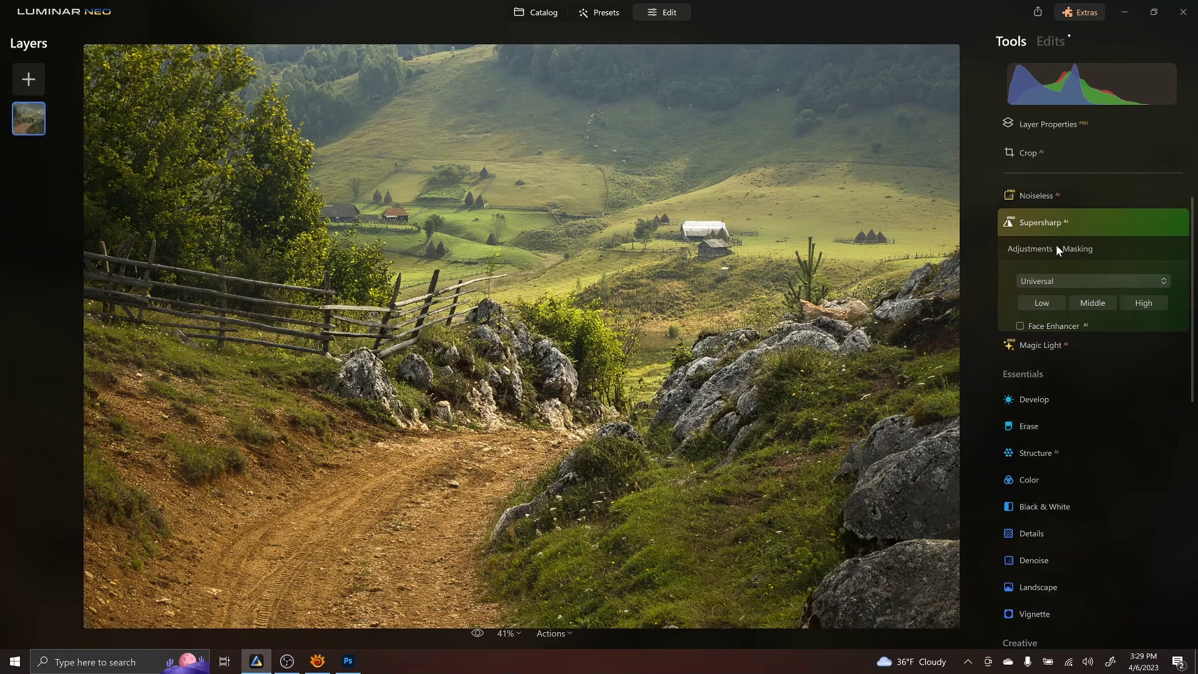
left_click(1103, 218)
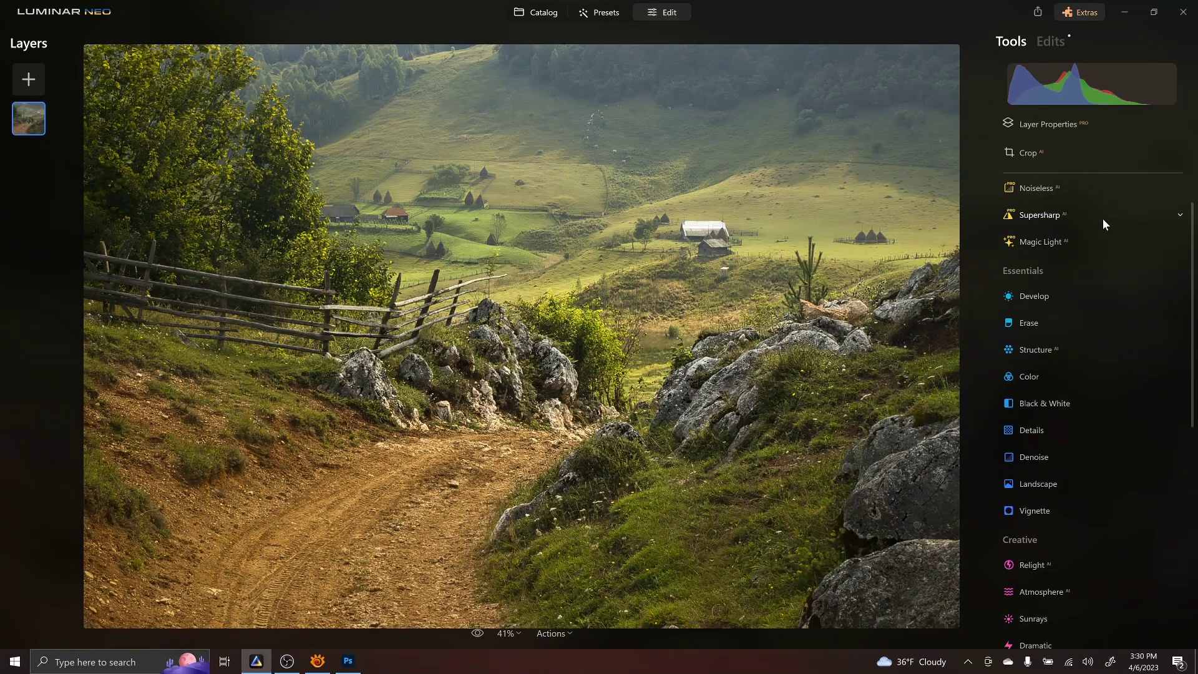